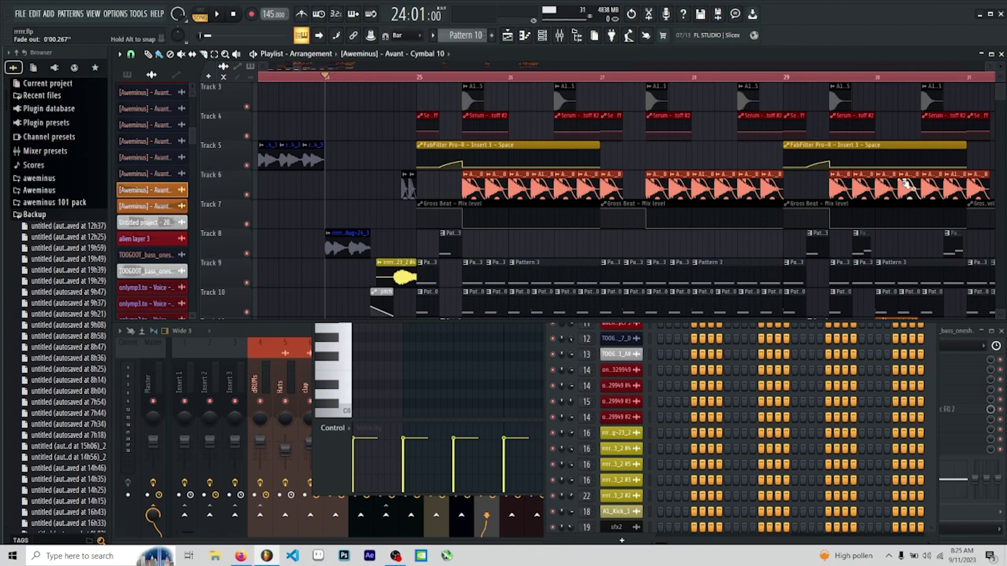
- Zoom the playlist out and play the arrangement from bar 24 to hear the drop
drag(294, 67, 305, 67)
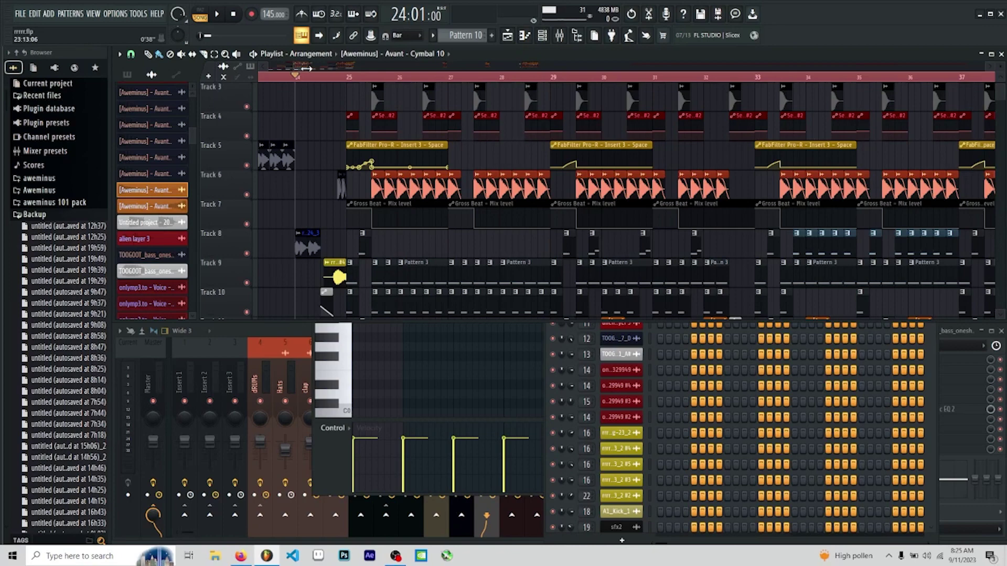
key(space)
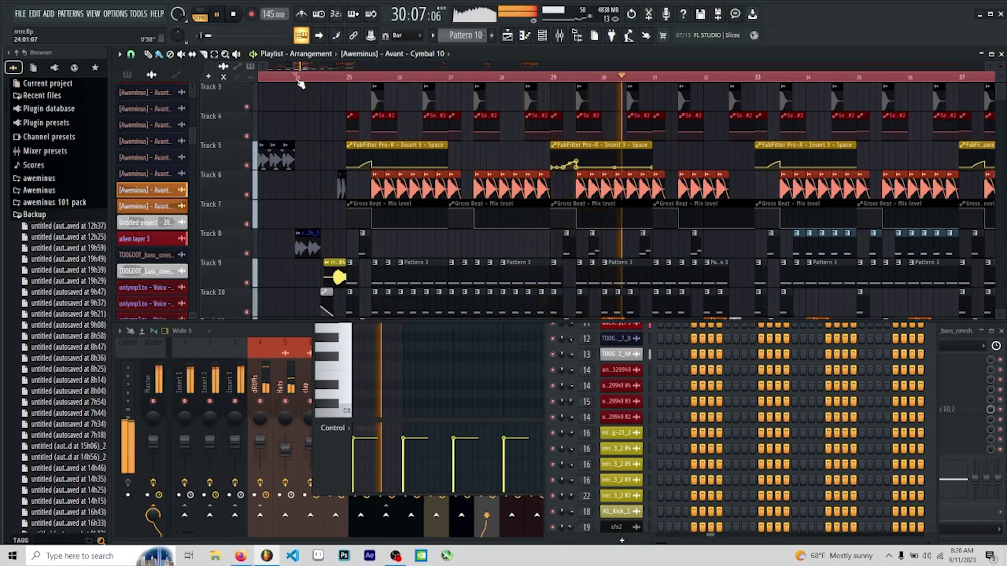
key(space)
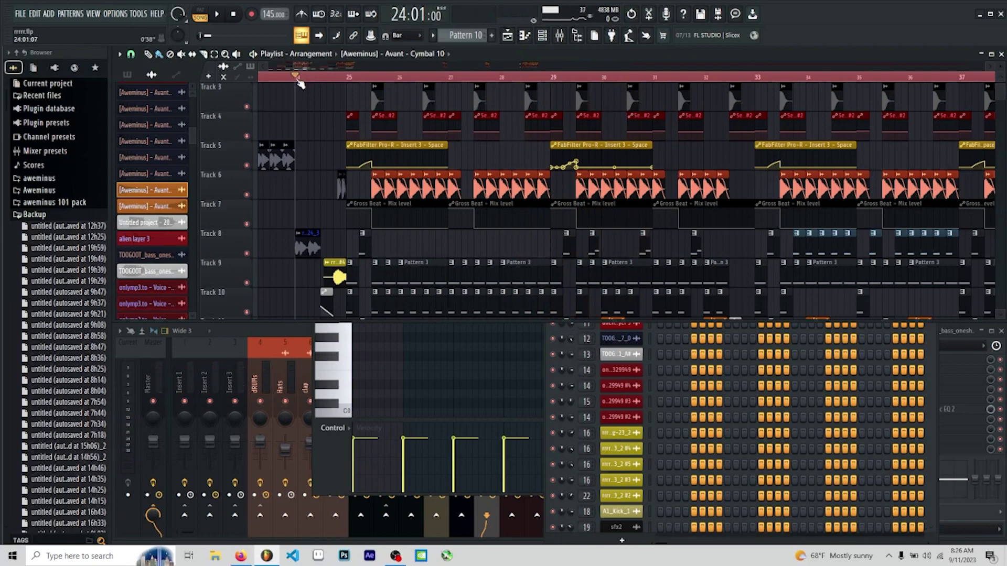
- Open Pattern 3 from the start of bar 25 and check its Serum #2 notes in the channel rack
click(354, 79)
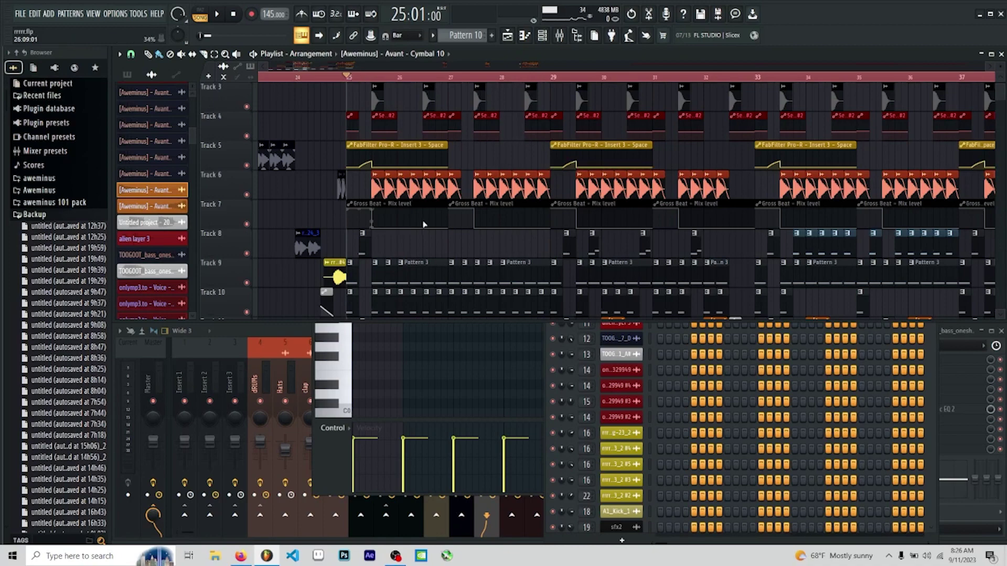
double_click(354, 272)
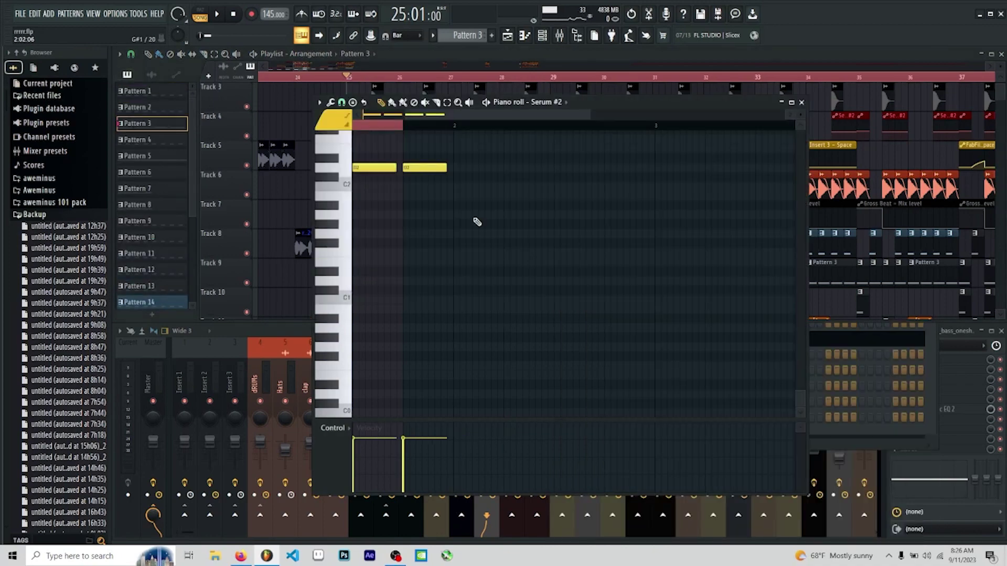
click(547, 41)
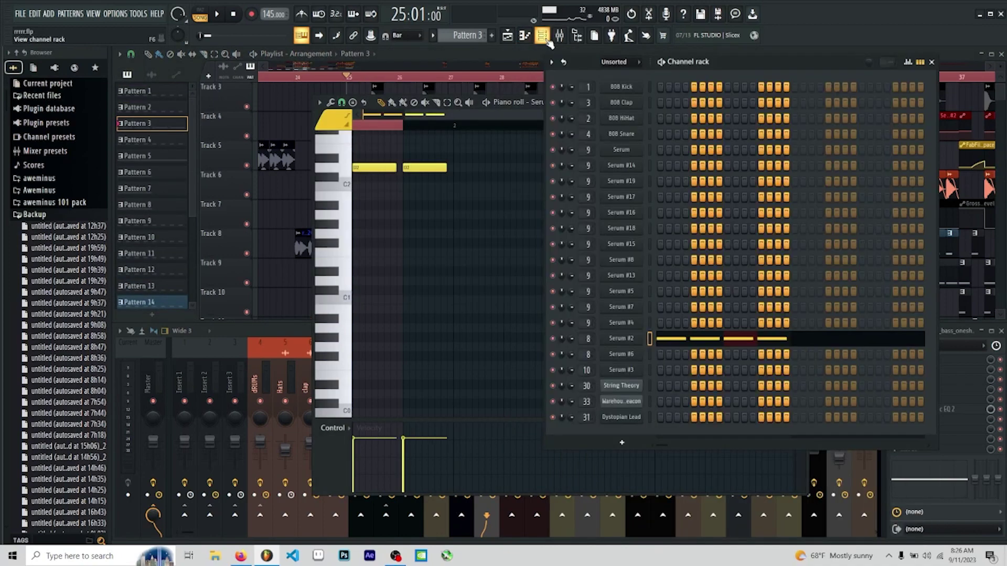
click(349, 81)
scroll(352, 241, down, 2)
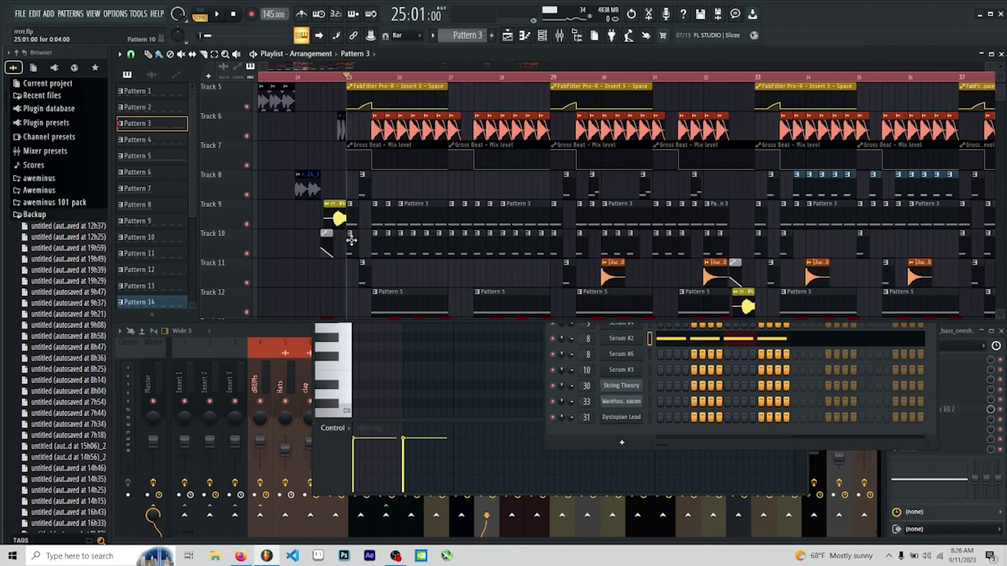
- Open Pattern 10 from Track 10 at bar 25 and bring up its Serum #14 synth
double_click(351, 240)
click(543, 35)
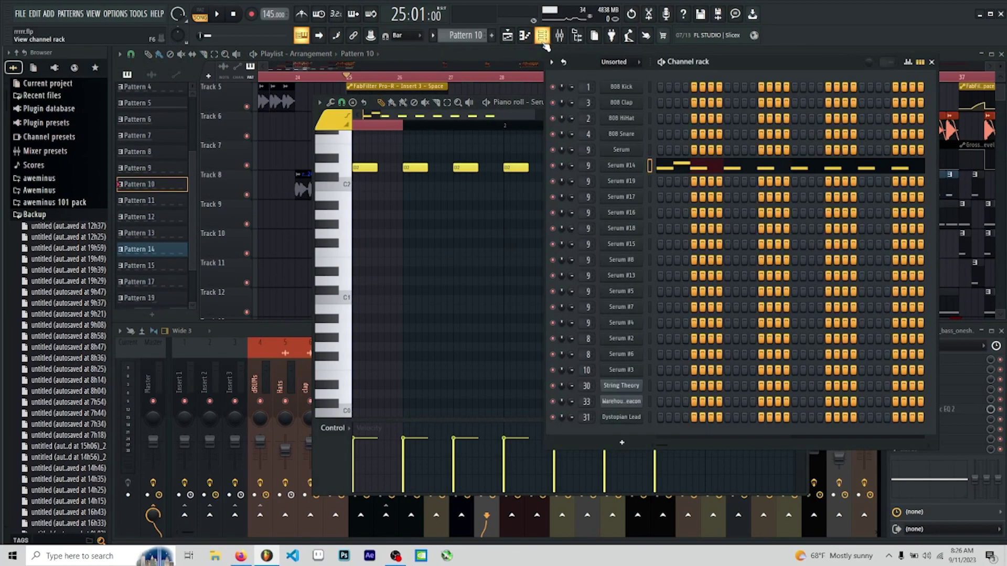
click(621, 167)
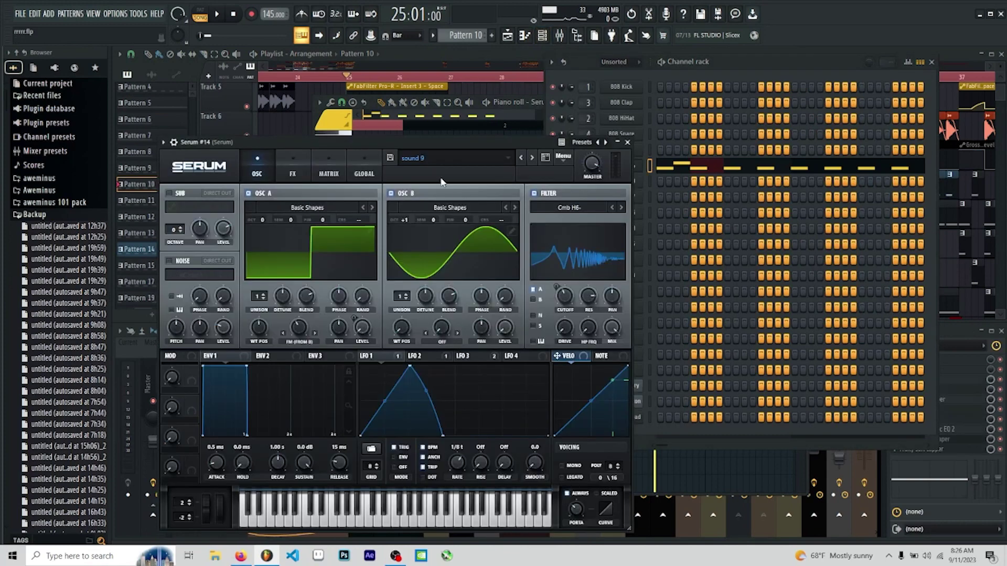
drag(433, 136, 471, 90)
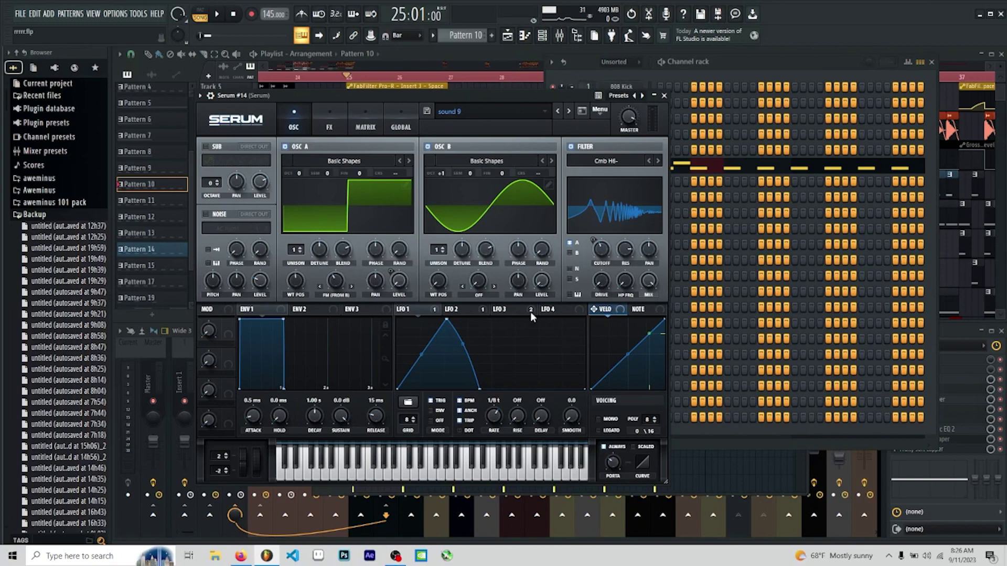
- Inspect oscillator A's wavetable position in Serum #14 and browse its wavetable categories, including Spectral, without choosing one
mouse_move(530, 312)
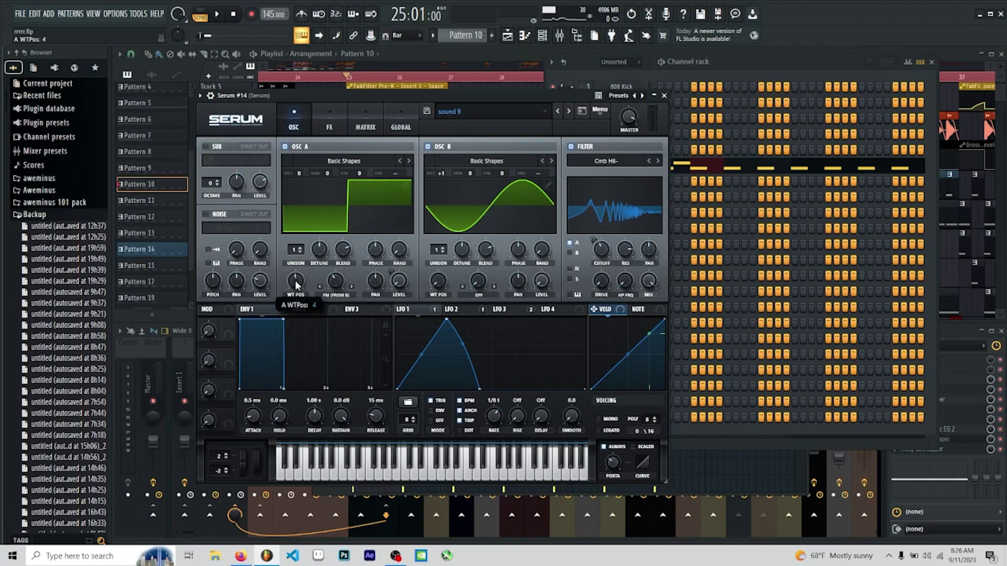
mouse_move(295, 281)
mouse_down()
mouse_move(300, 270)
mouse_move(300, 279)
mouse_up()
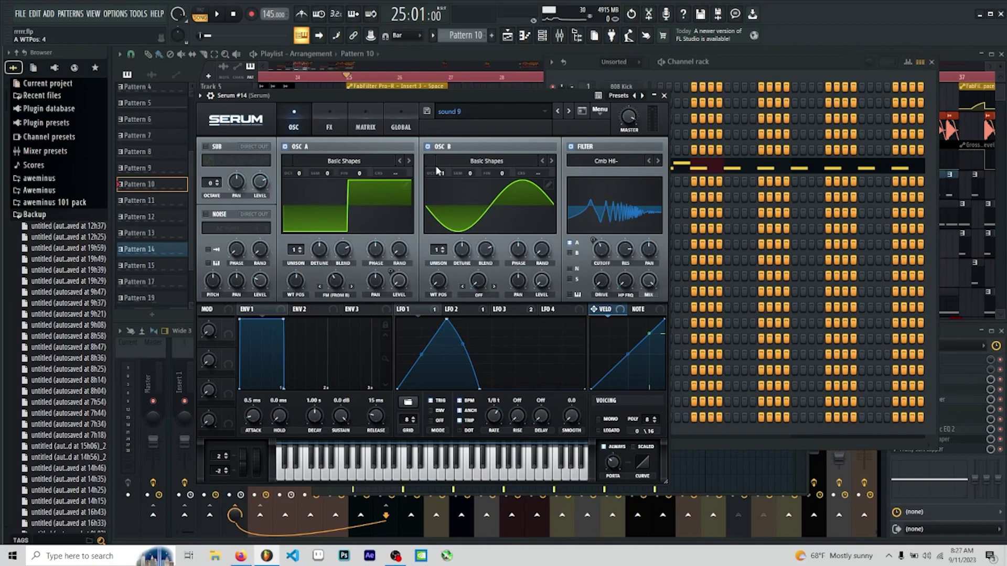
click(331, 161)
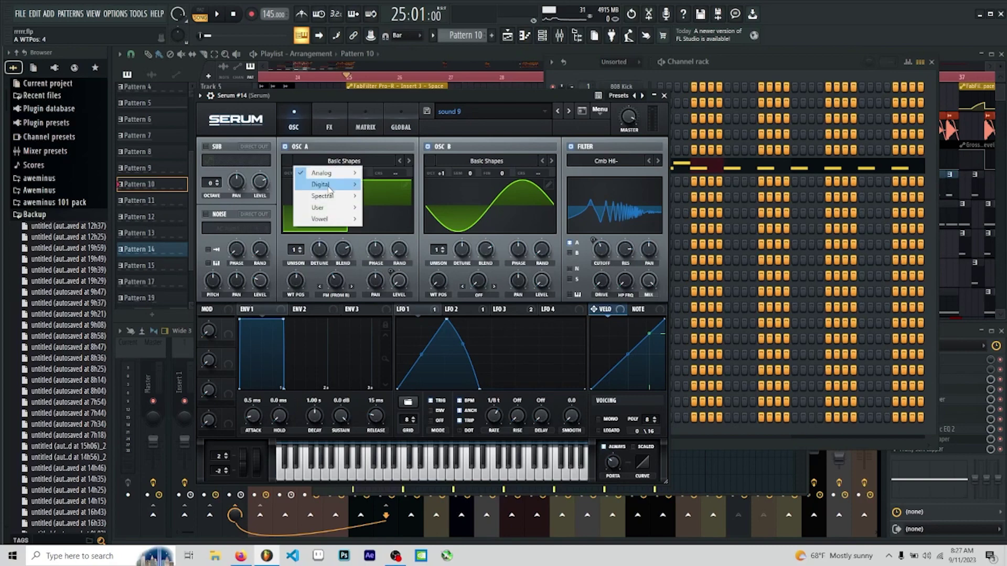
mouse_move(330, 186)
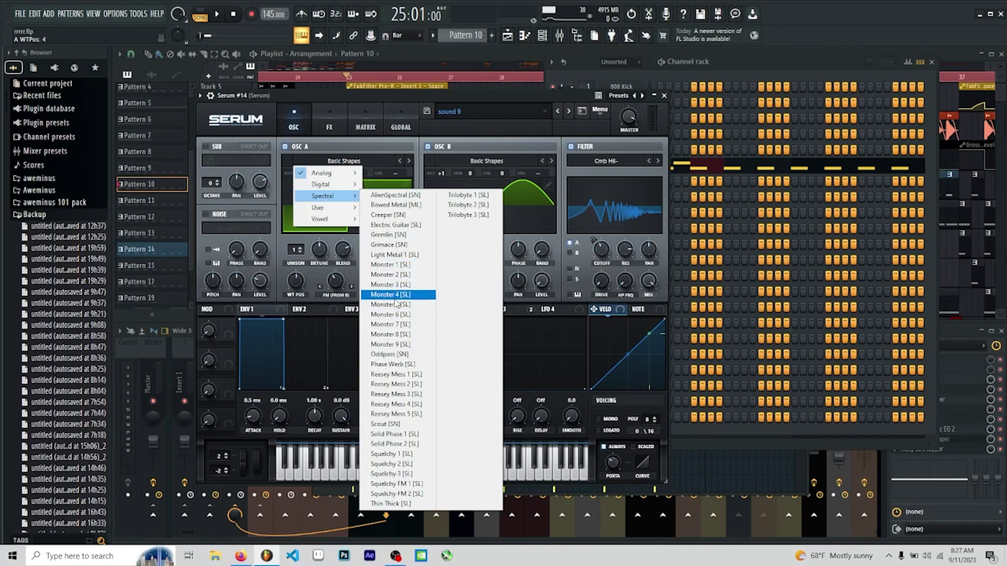
click(421, 96)
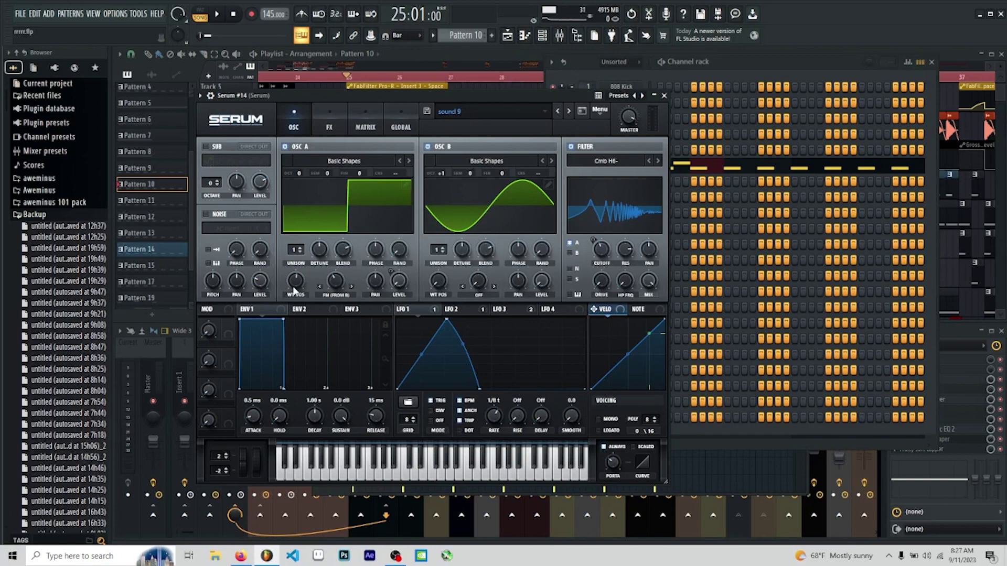
- Show LFO 1 in Serum #14 and review the effects chain from Hyper/Dimension through to the filter
click(424, 310)
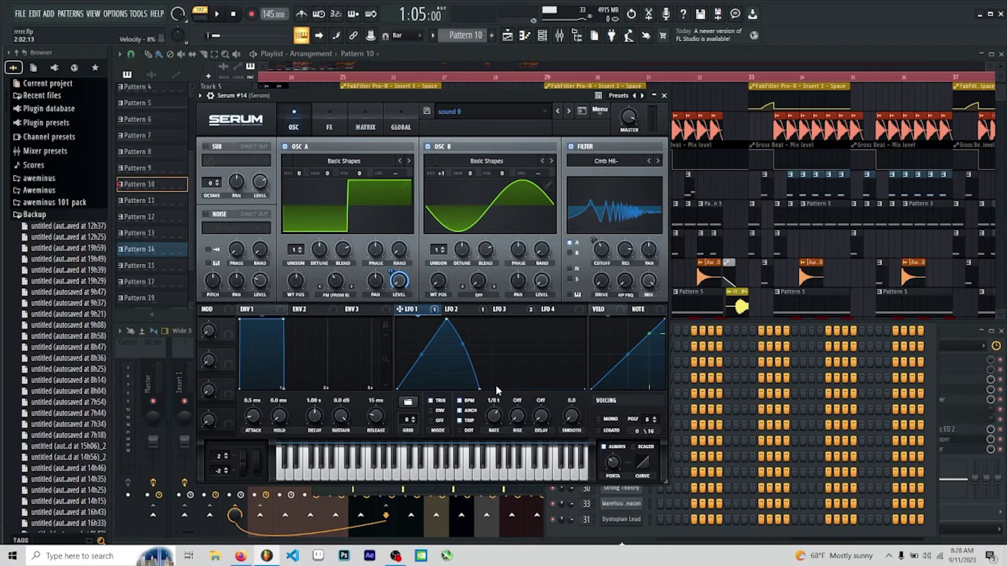
drag(450, 79, 369, 99)
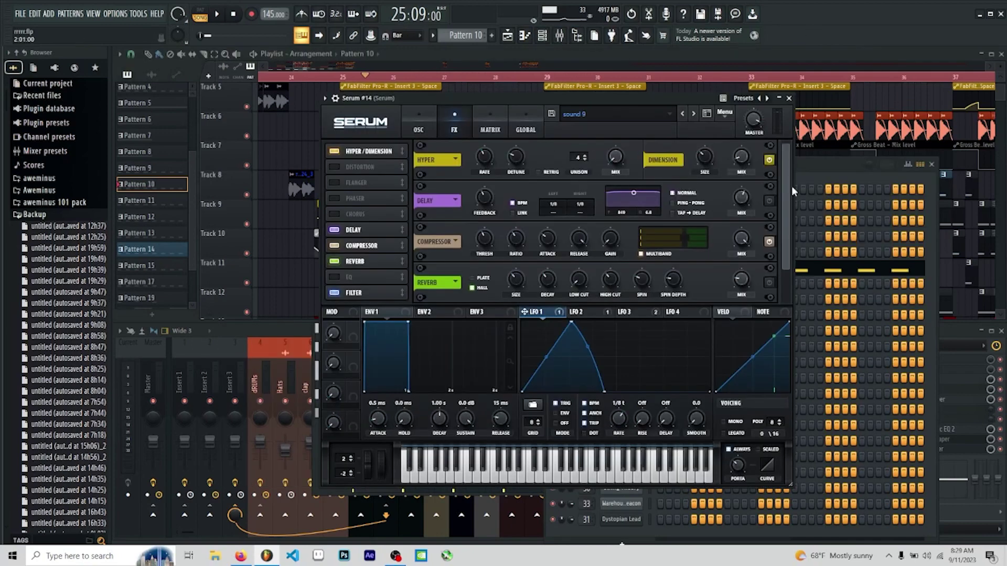
scroll(789, 198, down, 1)
scroll(788, 196, down, 2)
scroll(787, 213, up, 2)
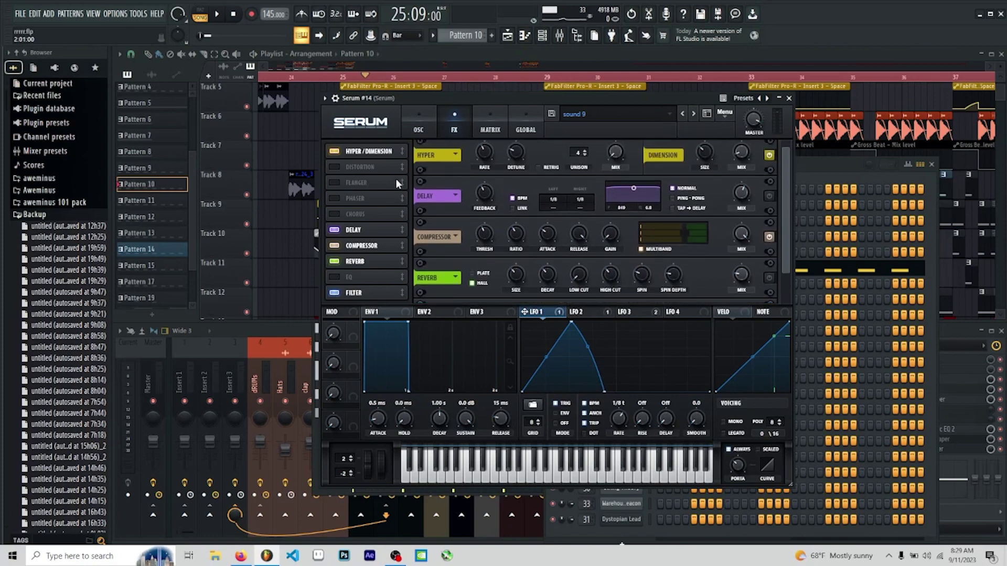
scroll(783, 223, down, 3)
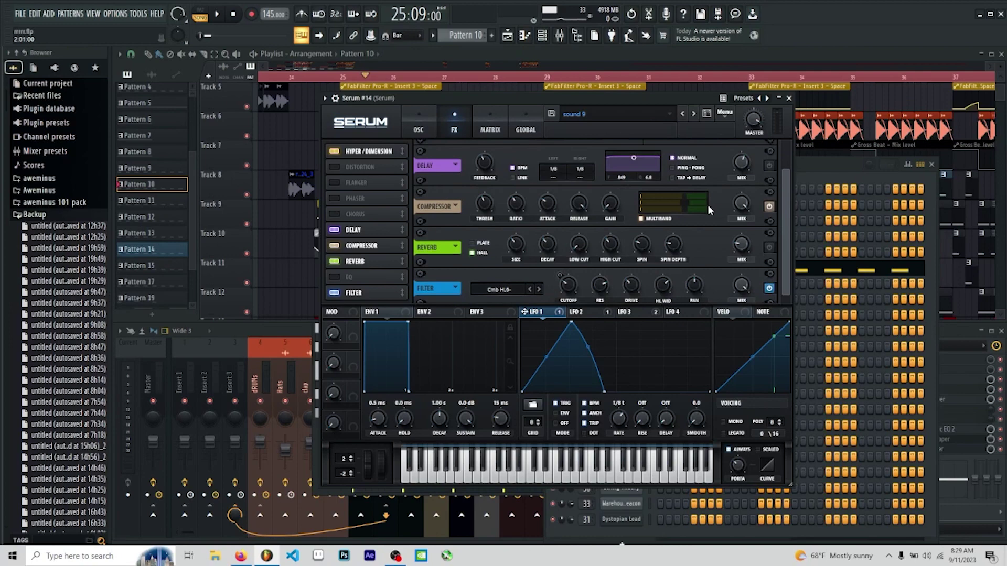
- Play Pattern 10 on its own in pattern mode to hear Serum #14 with its multiband compressor
click(200, 14)
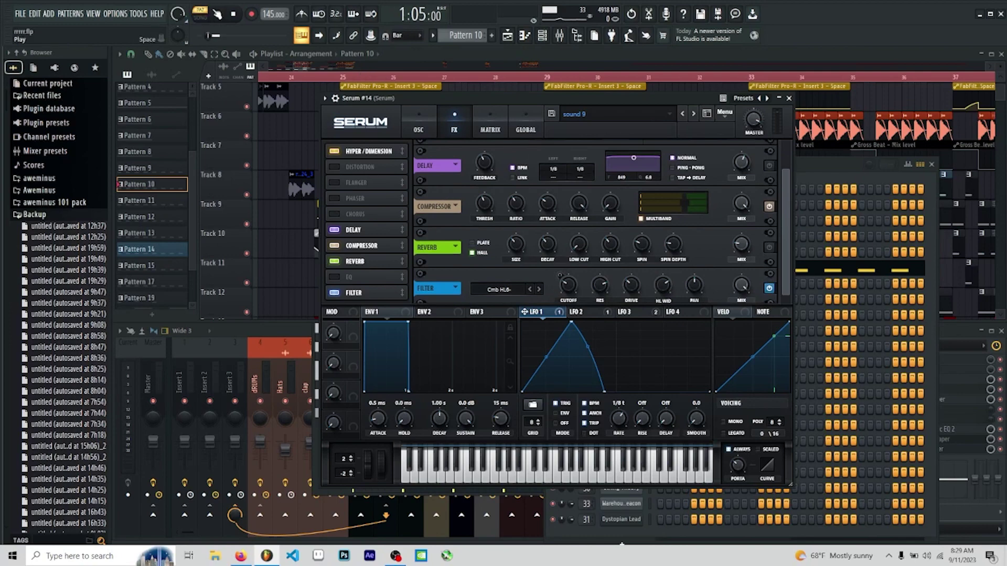
click(216, 14)
key(space)
click(542, 83)
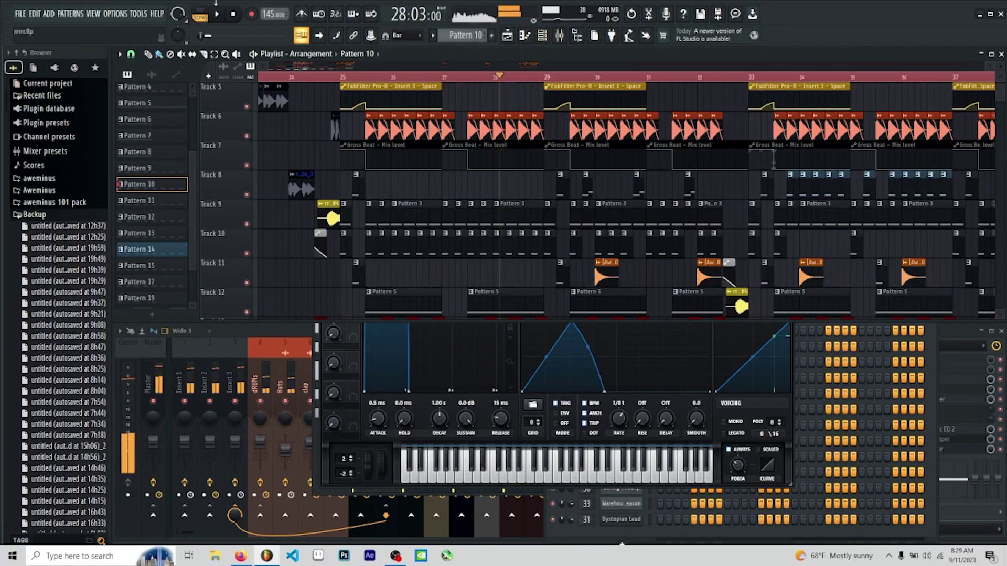
click(200, 14)
click(655, 362)
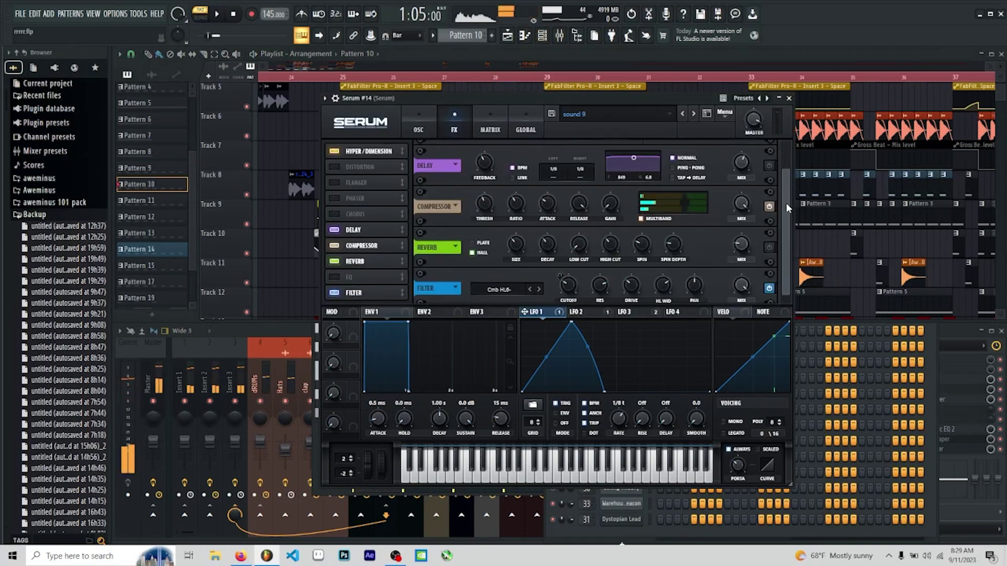
key(space)
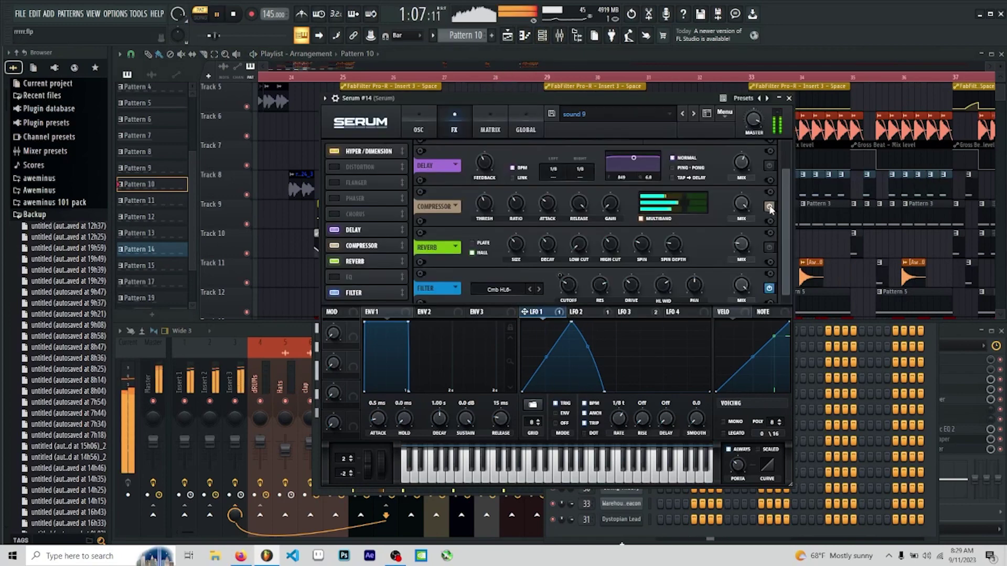
key(space)
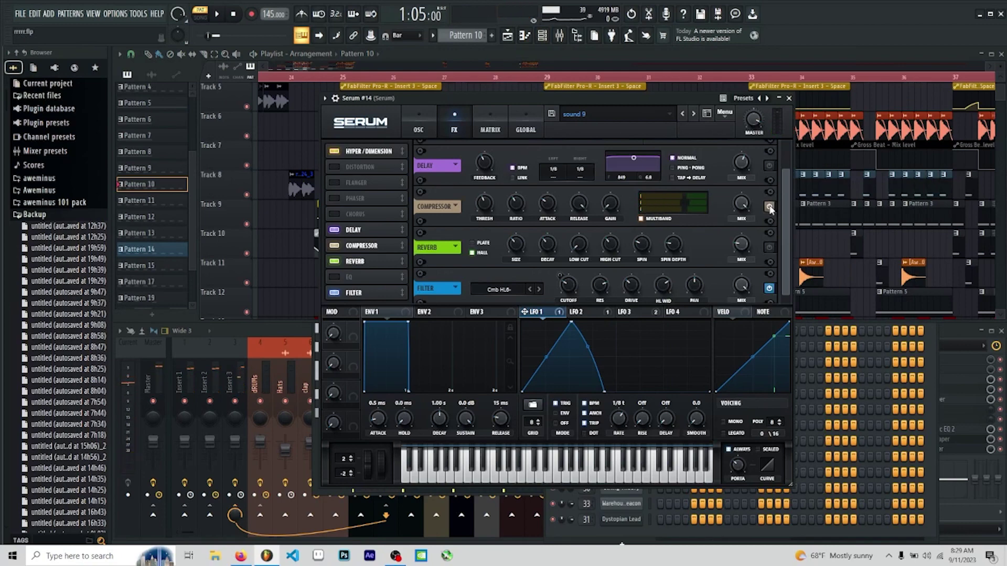
click(769, 207)
scroll(788, 251, down, 1)
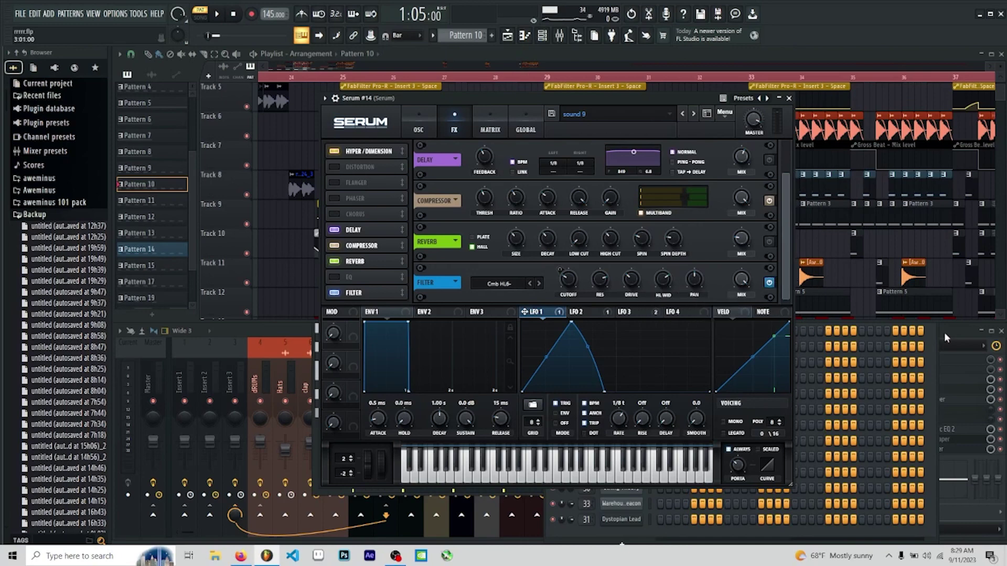
- Bring up the mixer's Serum insert 9 and audition Pattern 10 with Serum #14's oscillator page open
key(F9)
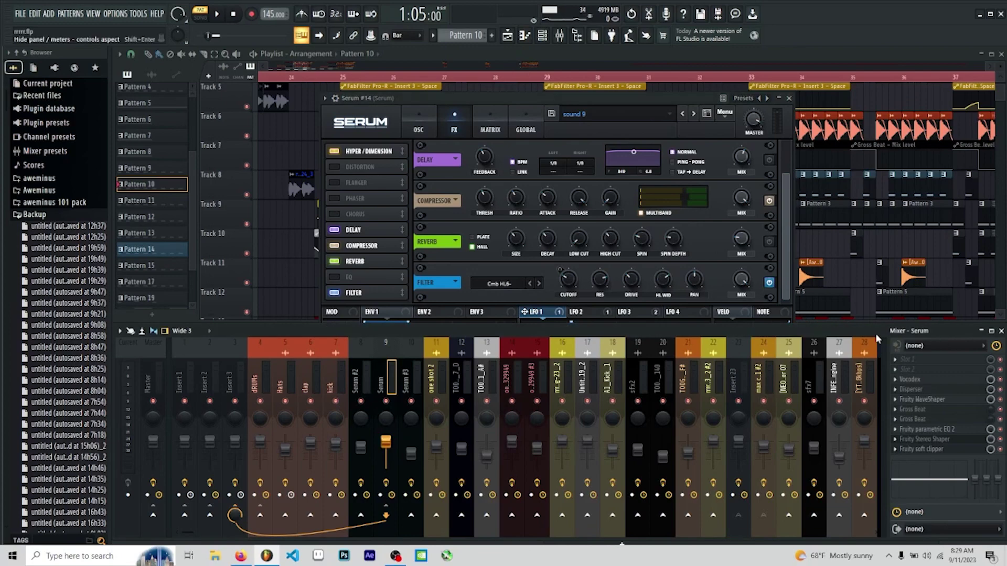
click(387, 486)
click(543, 35)
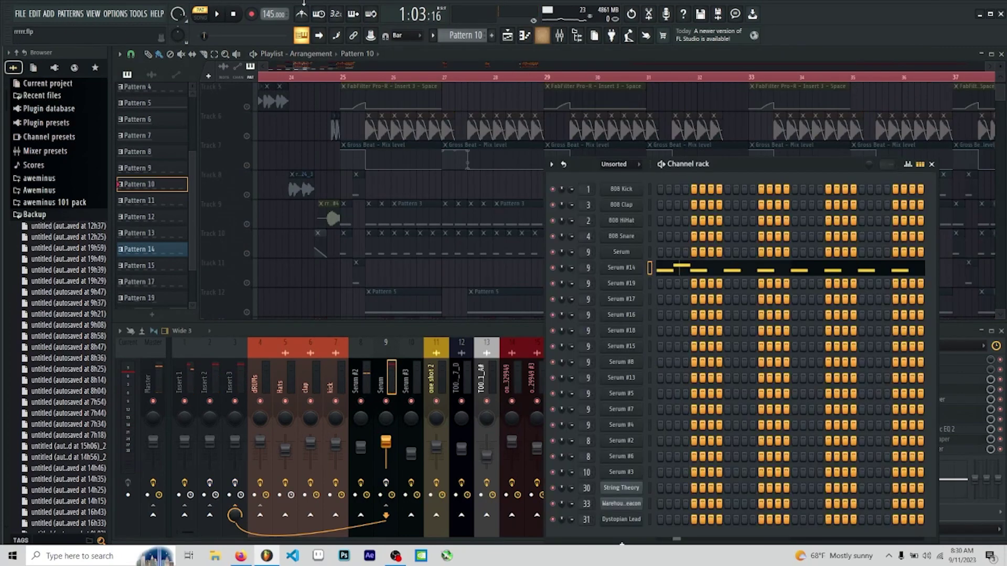
click(217, 15)
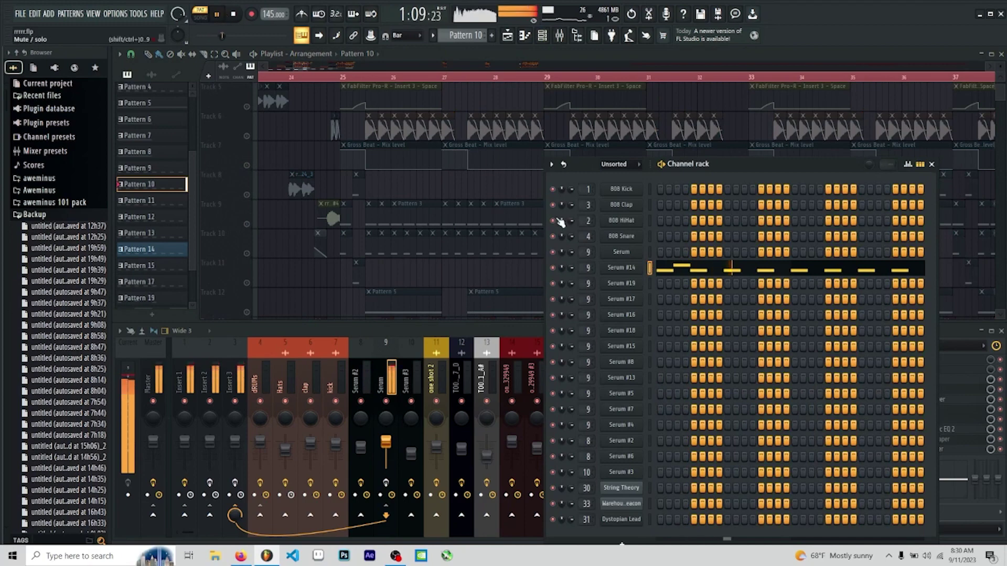
click(623, 268)
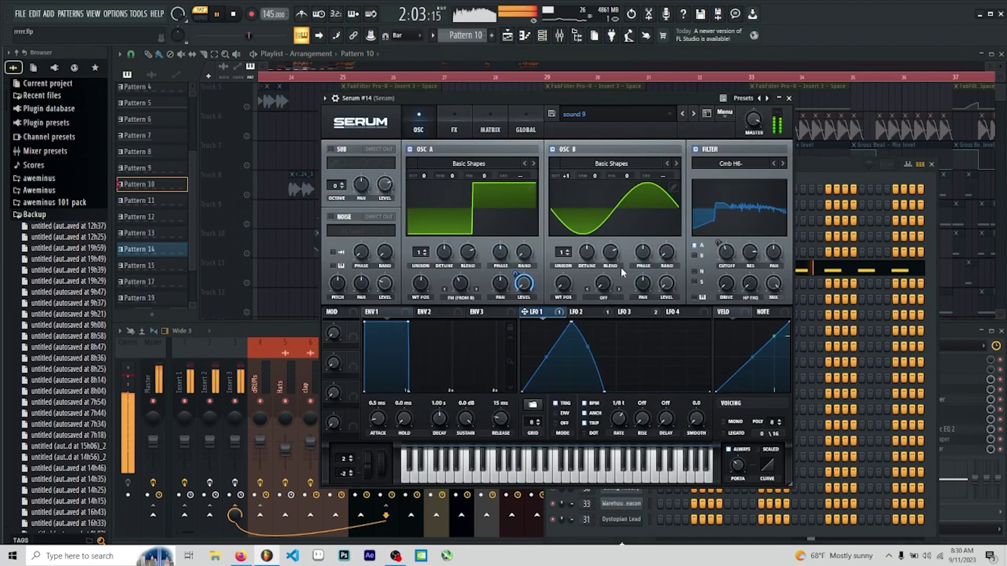
click(218, 16)
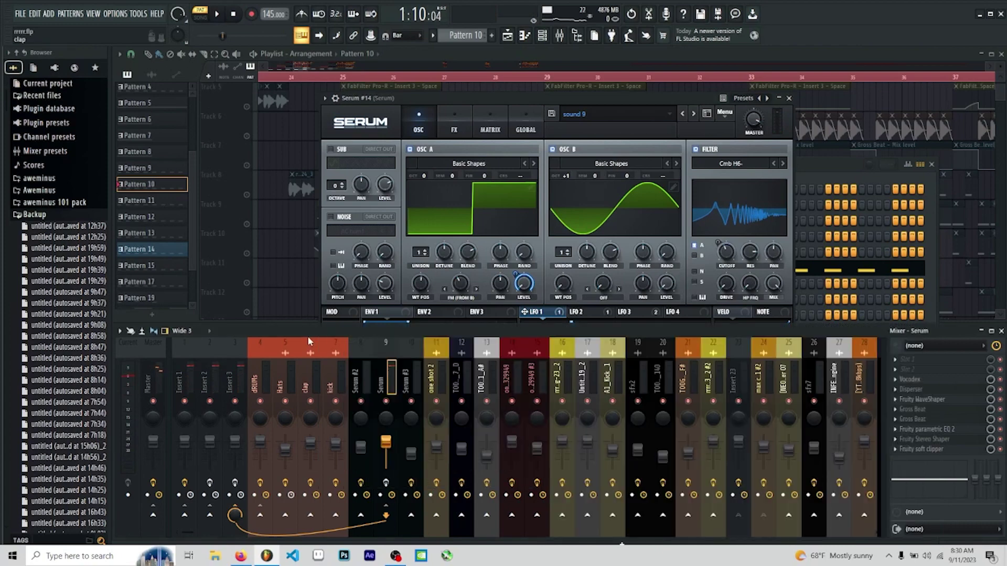
- Move Serum #14's window aside and review the Vocodex and Disperser effects on the mixer's Serum insert
click(308, 335)
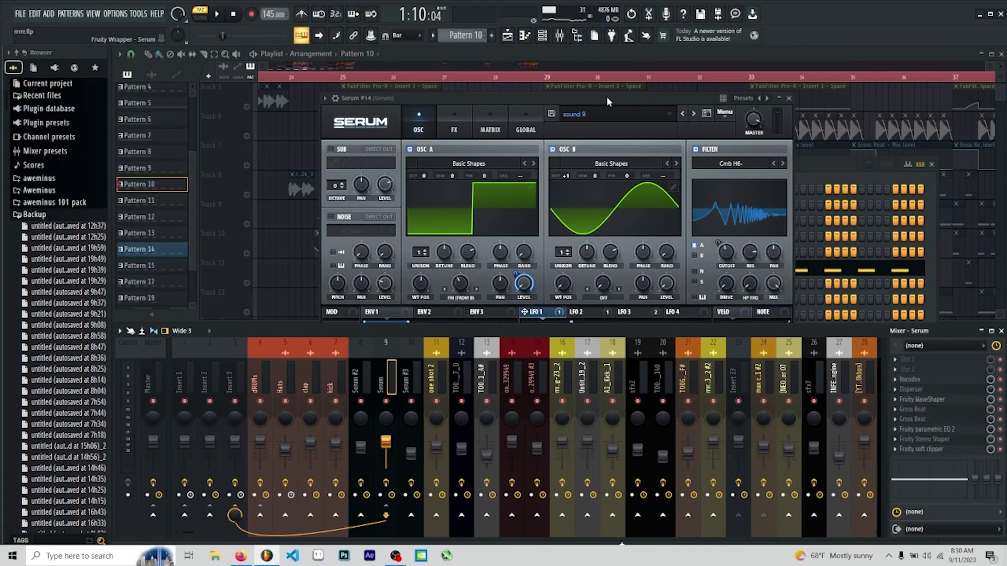
drag(604, 99, 499, 114)
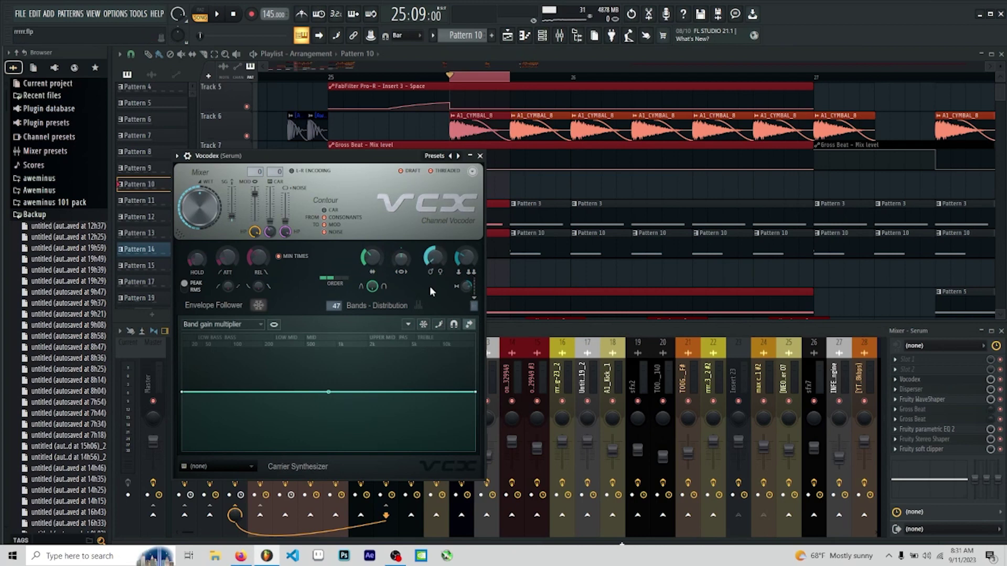
drag(392, 156, 403, 143)
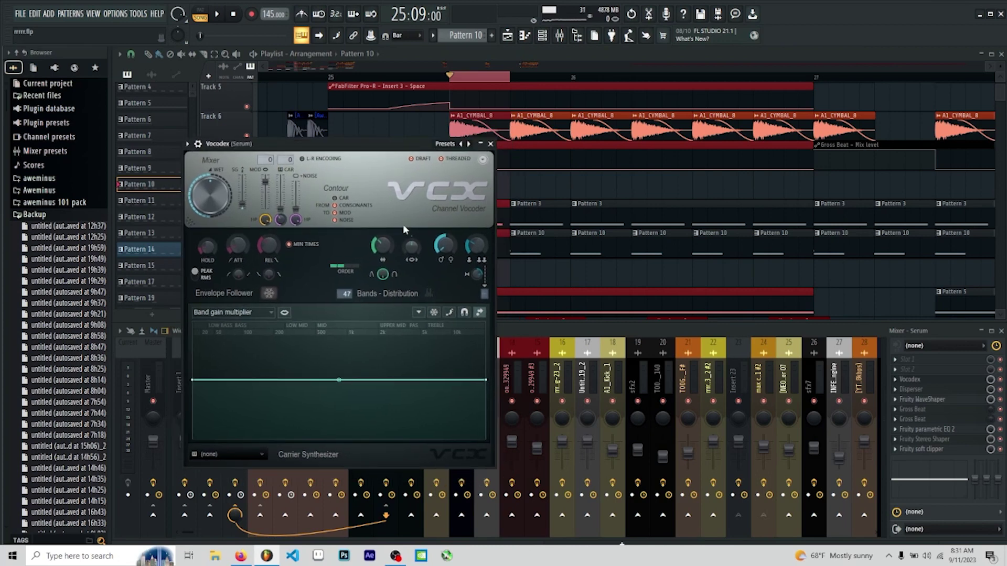
click(490, 144)
drag(364, 182, 252, 91)
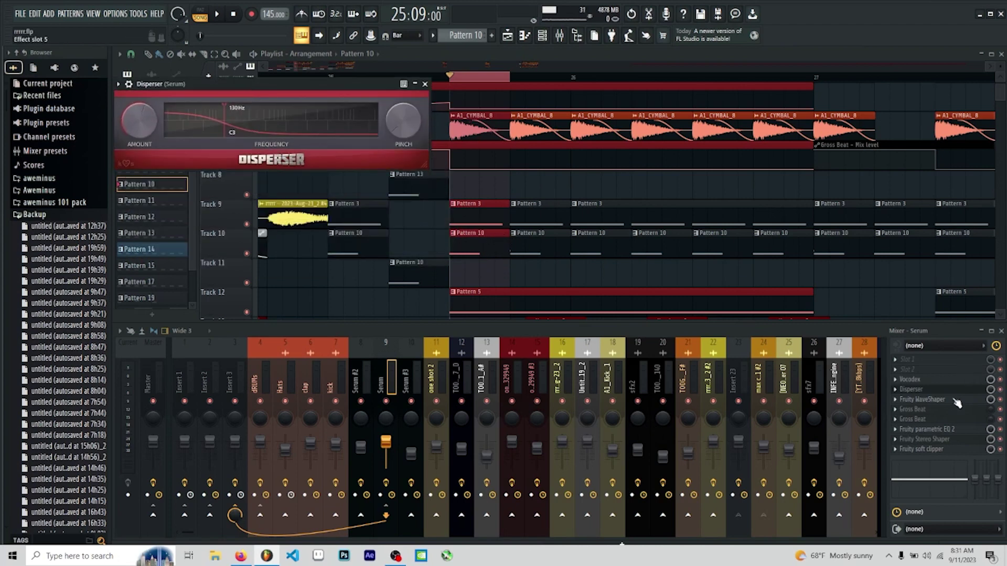
- Bring up the Serum insert's Fruity WaveShaper and both Gross Beat instances to examine their curves
click(943, 401)
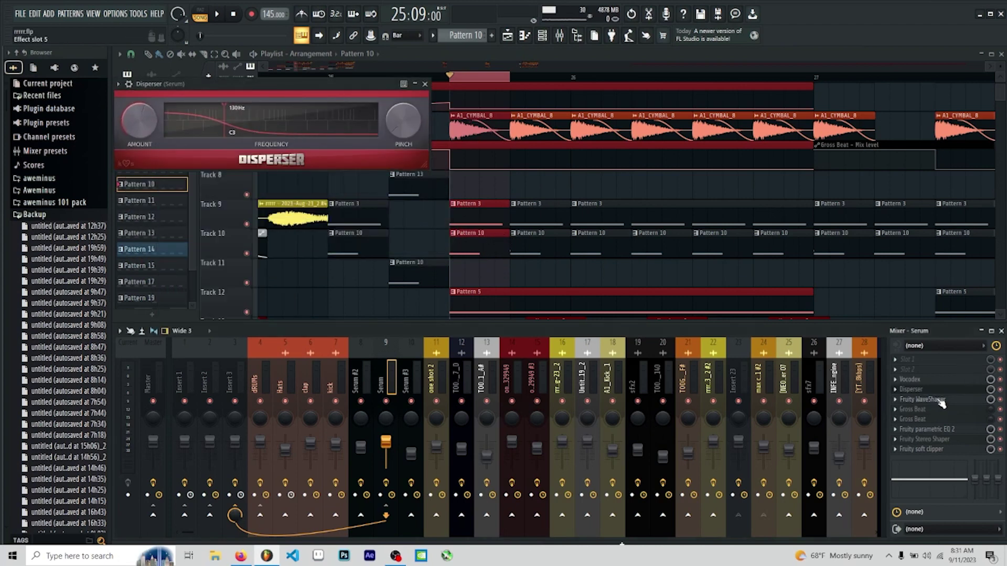
click(943, 401)
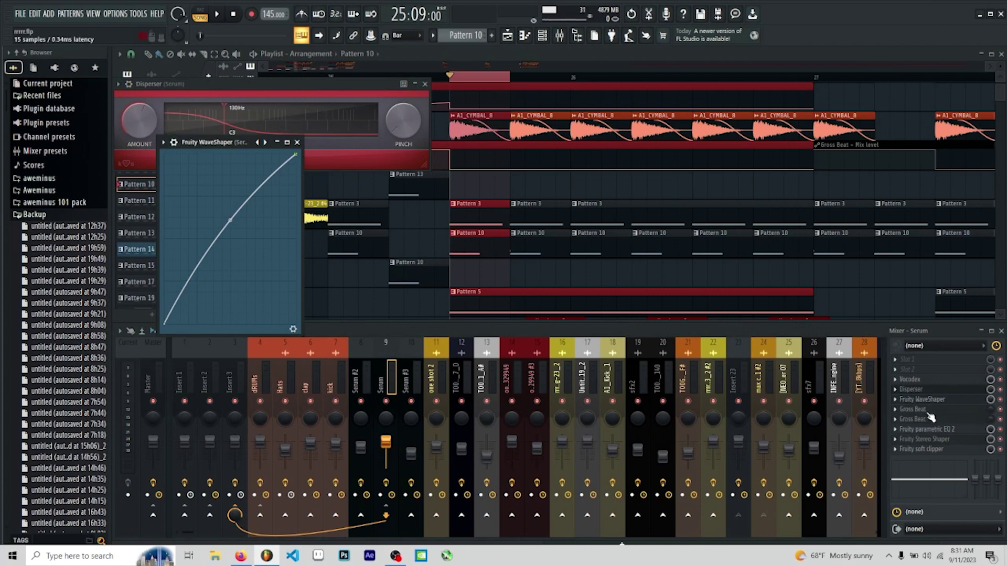
click(930, 417)
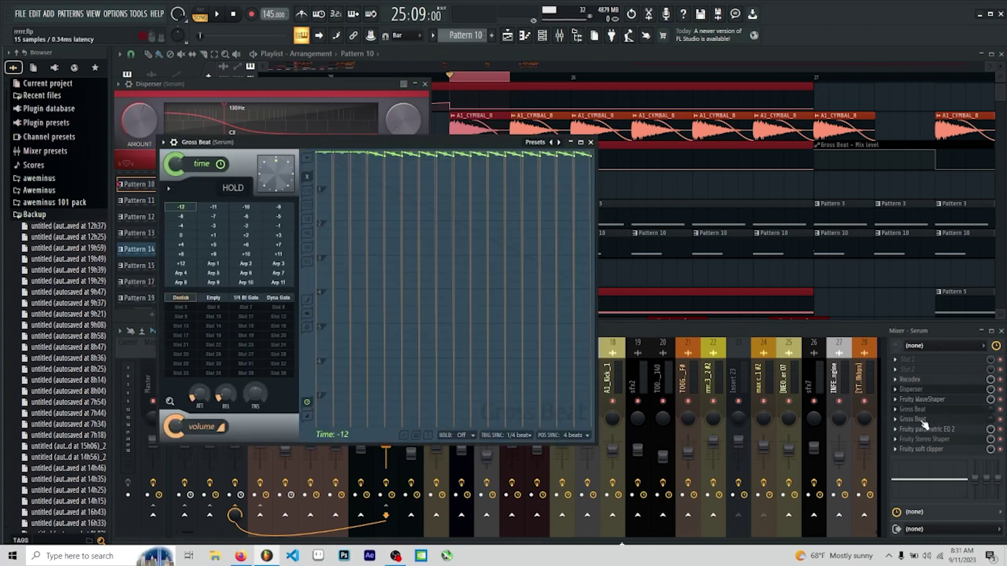
click(929, 417)
click(954, 409)
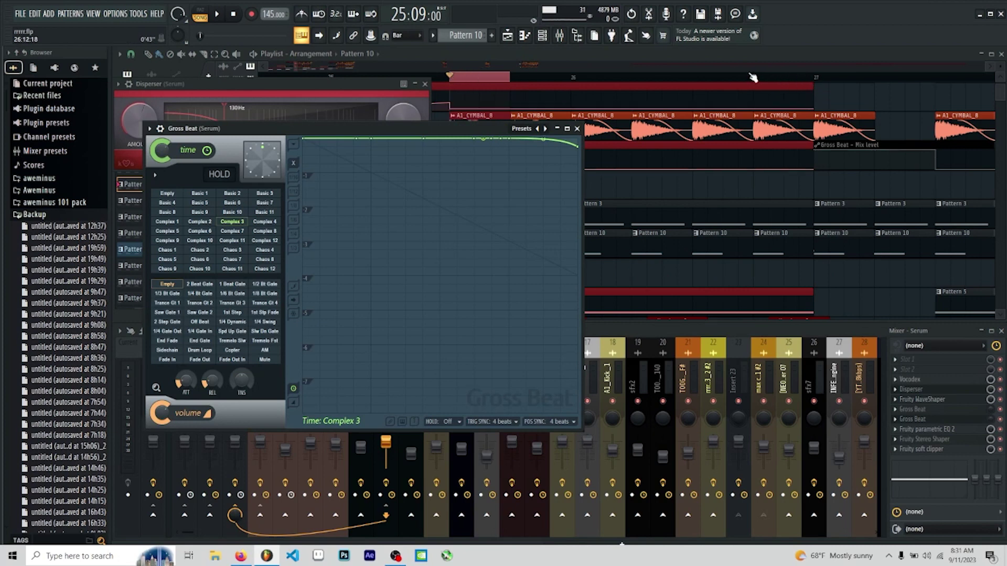
drag(457, 131, 422, 150)
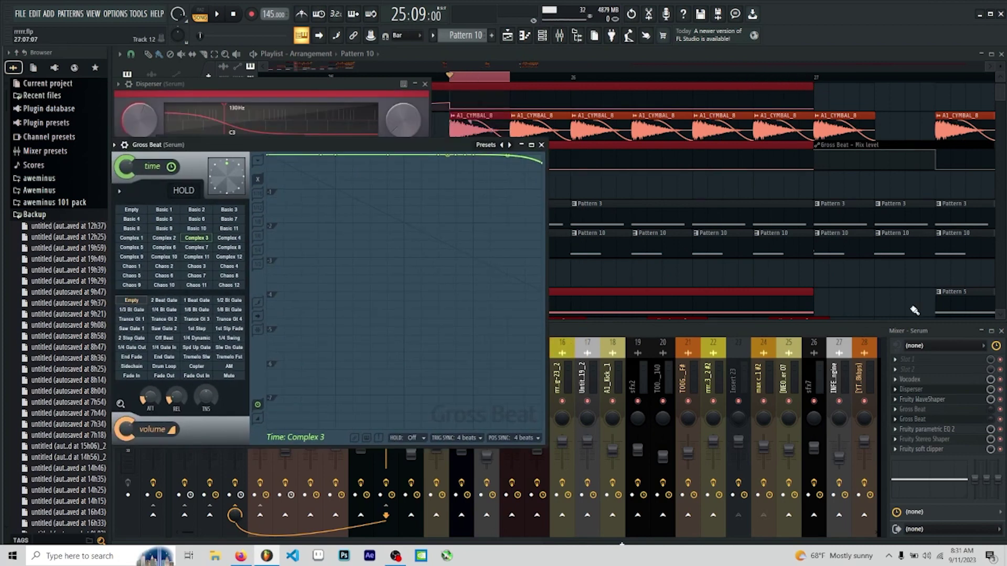
- Inspect the Serum insert's Fruity parametric EQ 2 curve and show its Fruity soft clipper
click(931, 431)
click(932, 431)
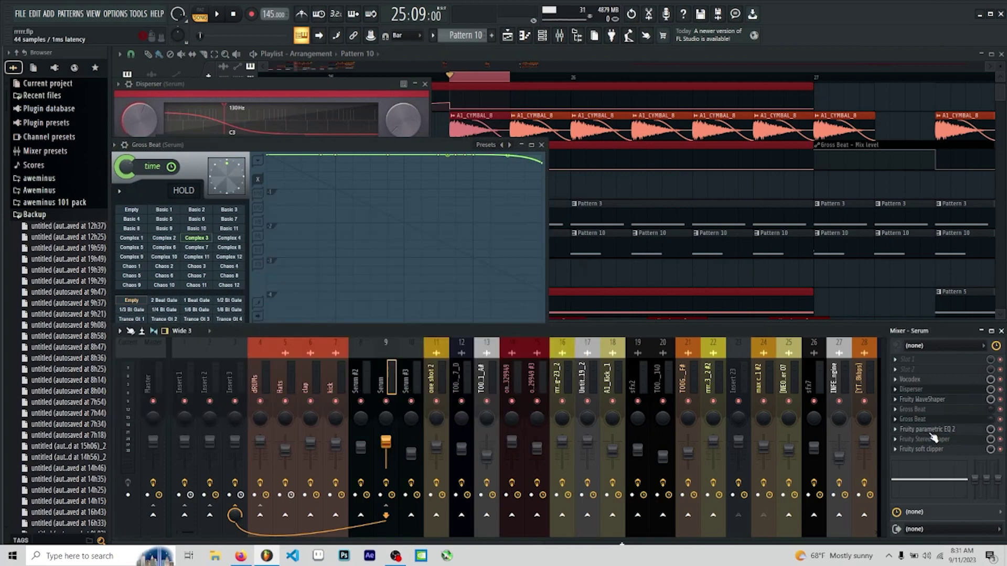
click(932, 431)
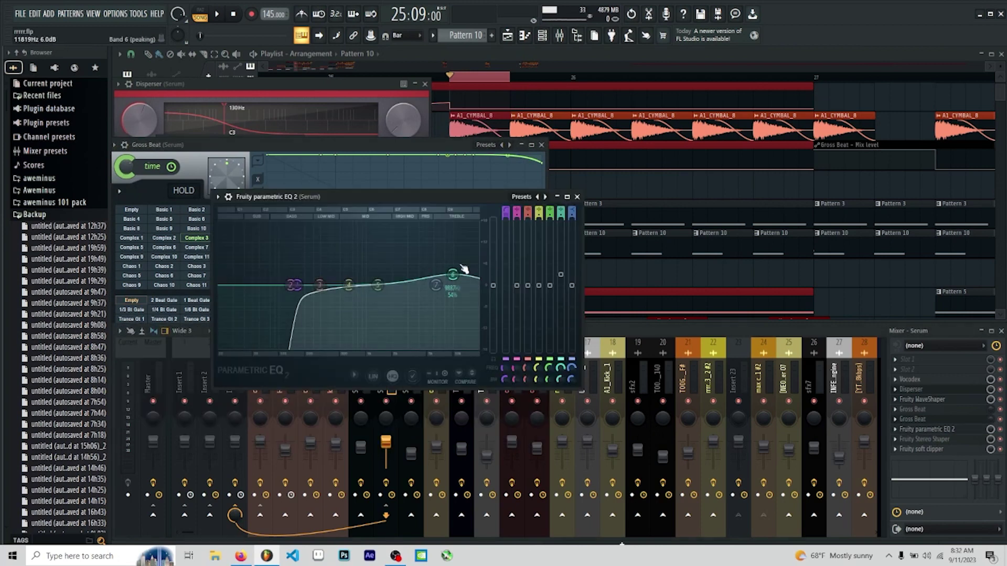
click(939, 449)
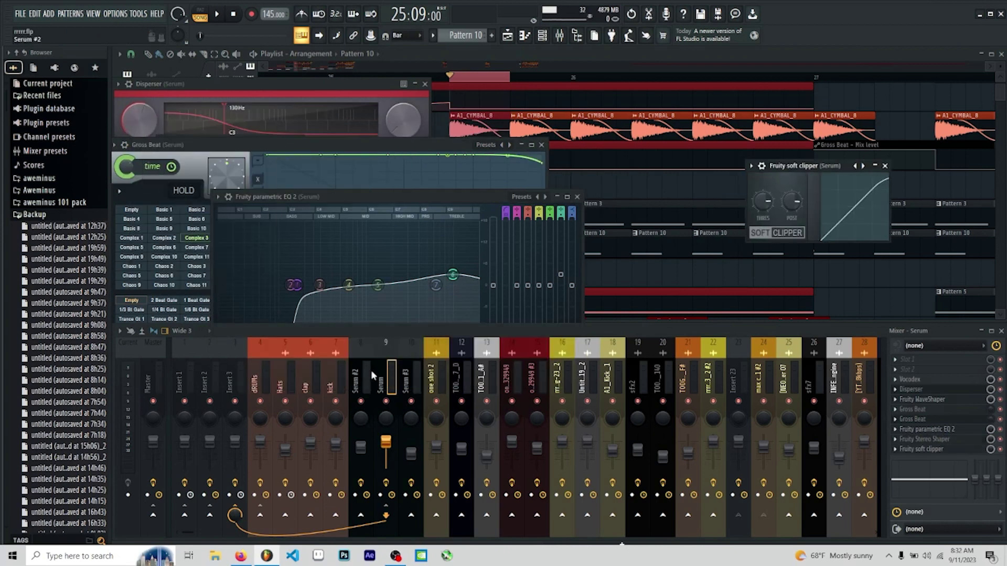
- Select mixer Insert 3, look over its Multipass effect and close that plugin
click(233, 369)
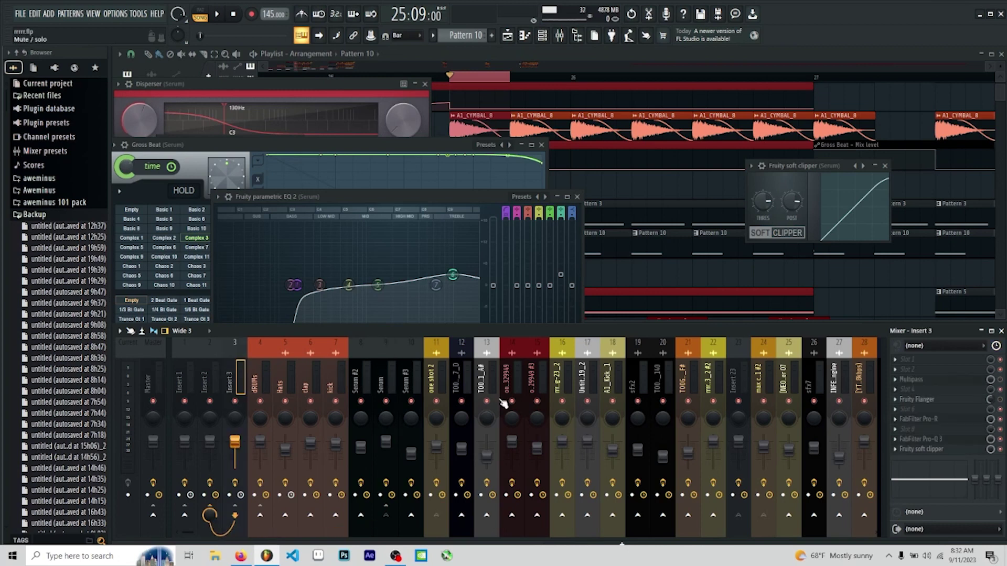
click(940, 381)
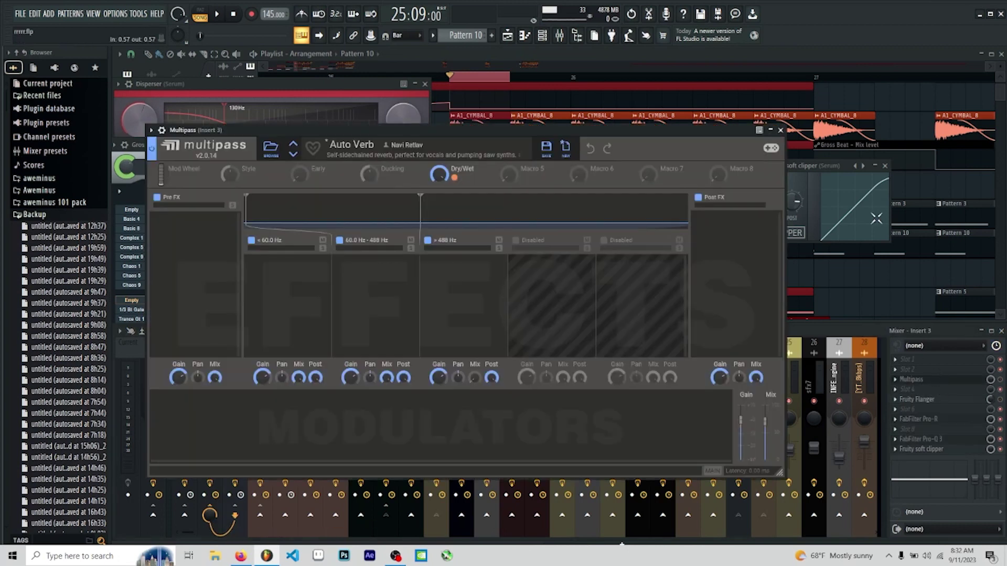
click(781, 130)
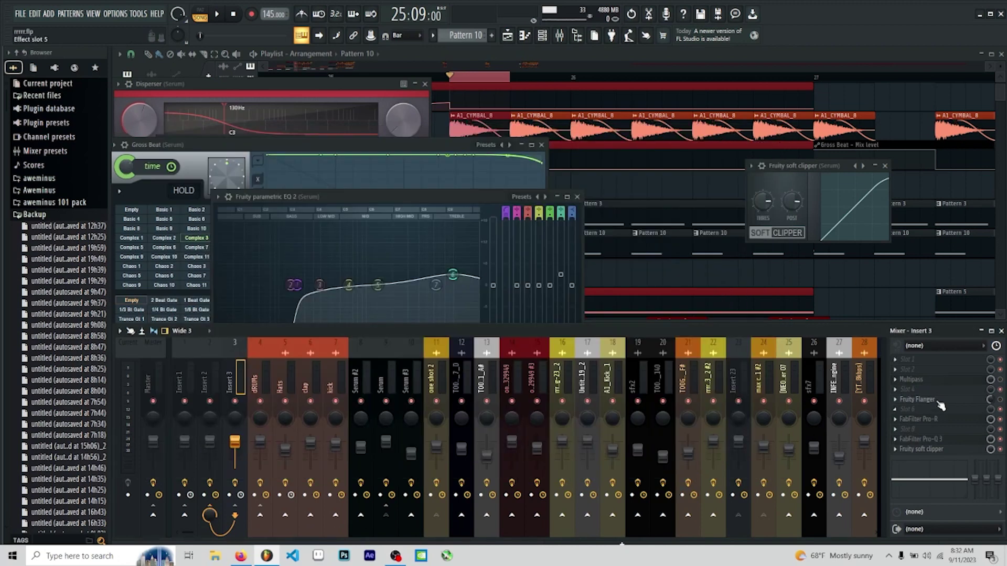
- Examine the reverb knobs and EQ curves of FabFilter Pro-R on Insert 3, undoing the stray knob tweak
click(931, 419)
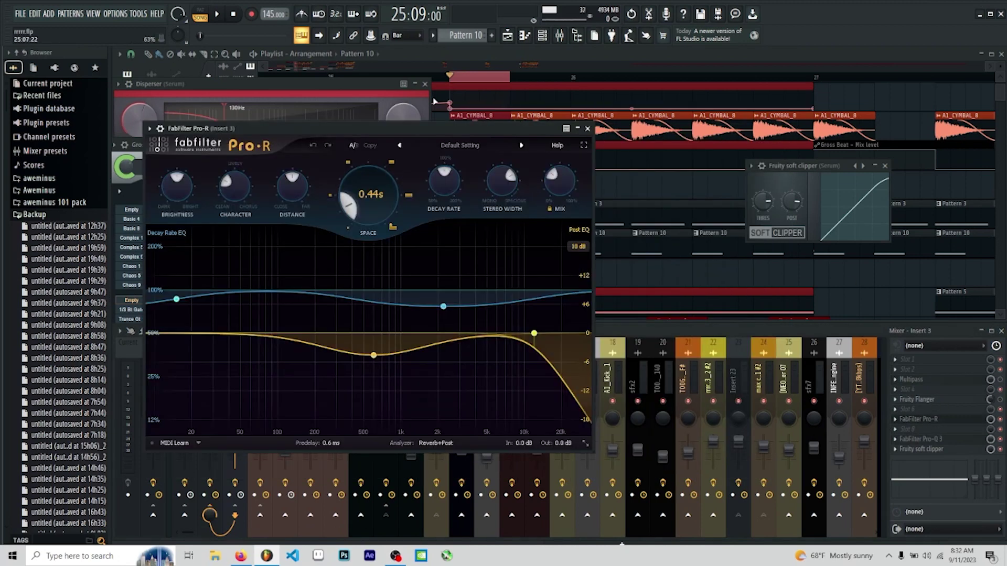
mouse_move(336, 367)
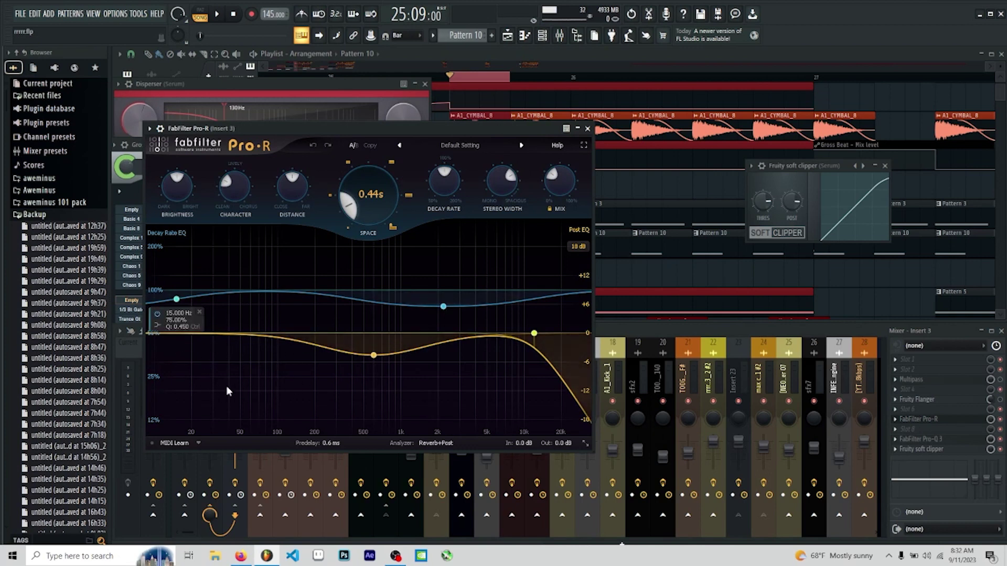
drag(193, 338, 214, 351)
key(ctrl+z)
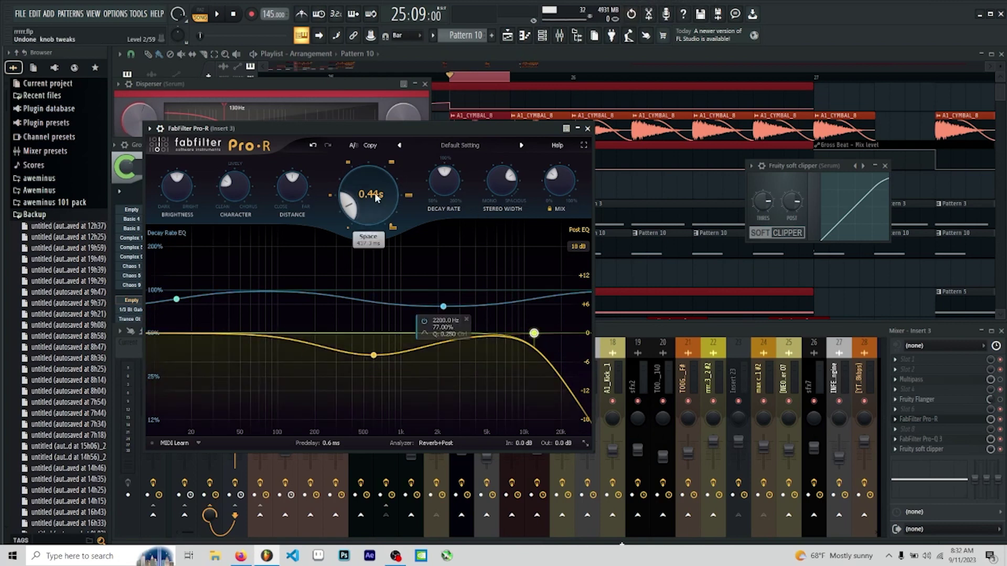
mouse_move(351, 213)
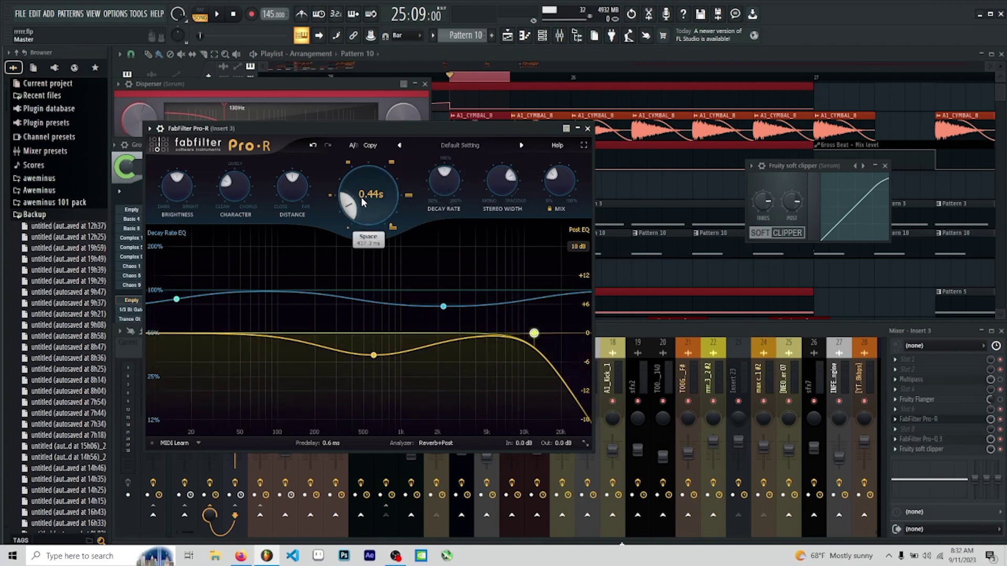
mouse_move(552, 175)
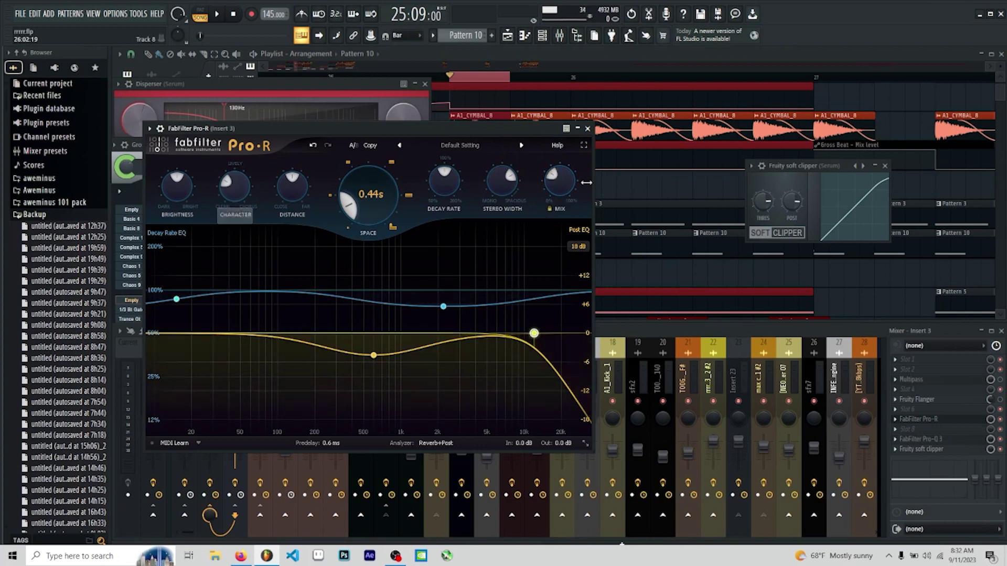
mouse_move(215, 192)
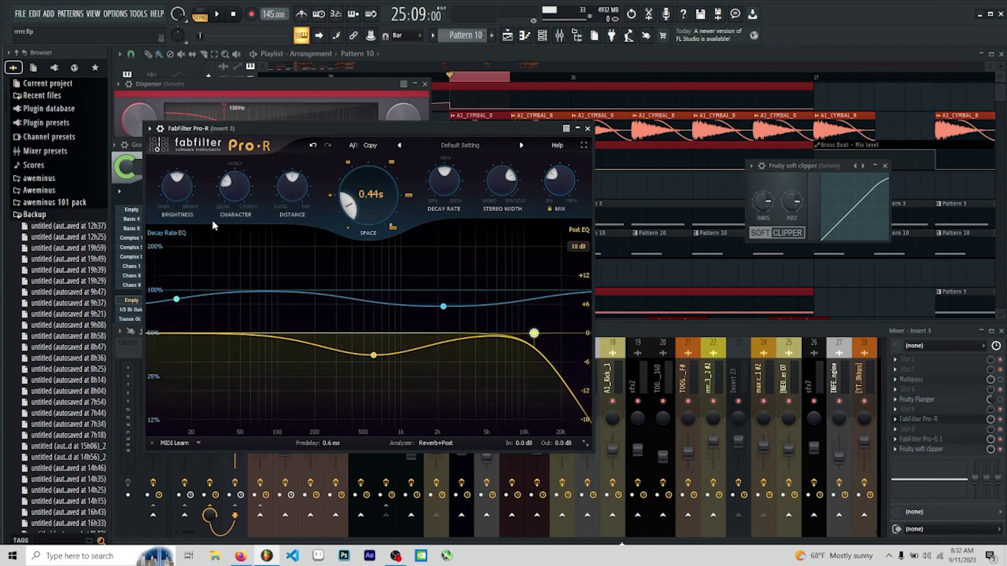
mouse_move(325, 196)
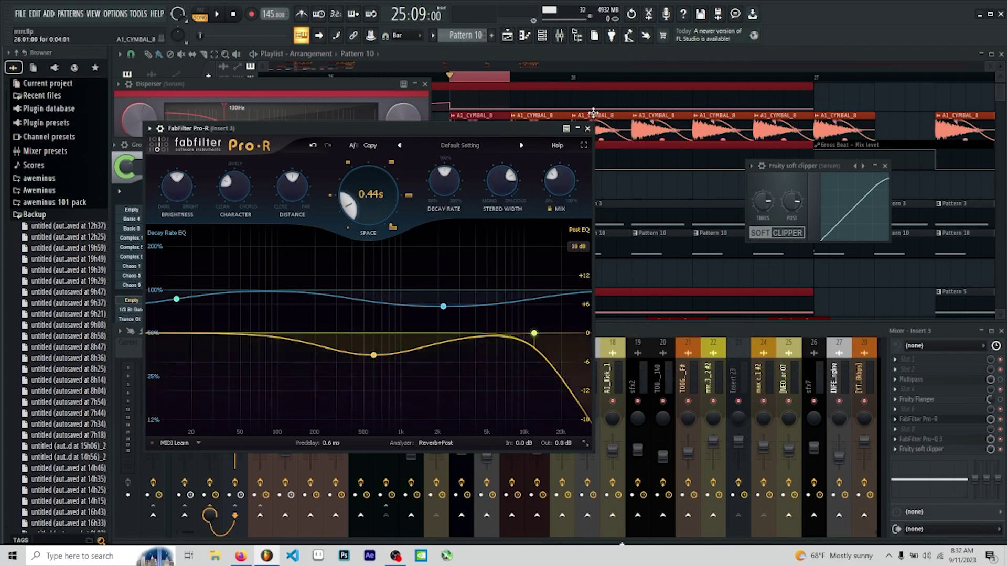
- Inspect the EQ cuts in Insert 3's FabFilter Pro-Q 3 while playing the song to see its spectrum
click(947, 439)
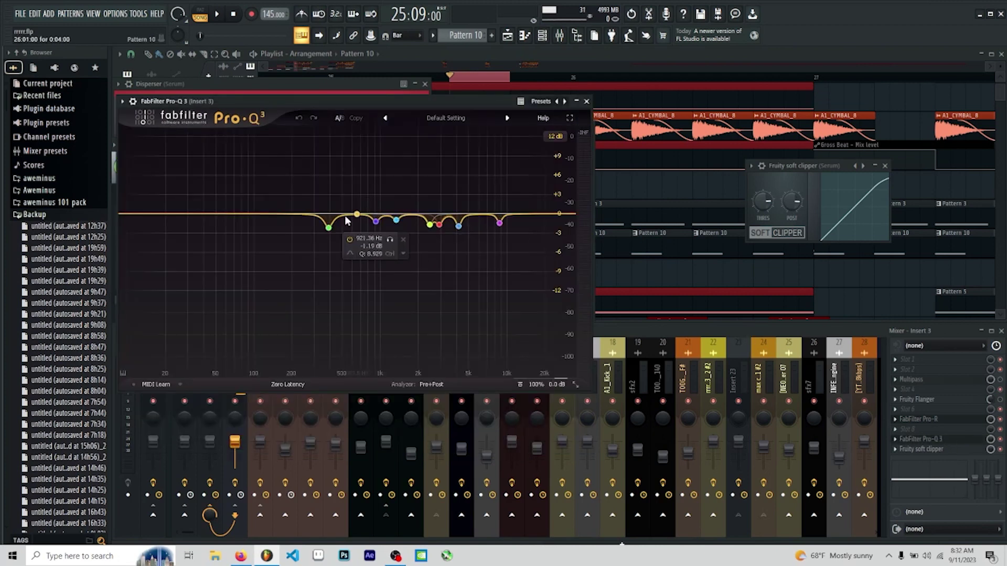
mouse_move(523, 236)
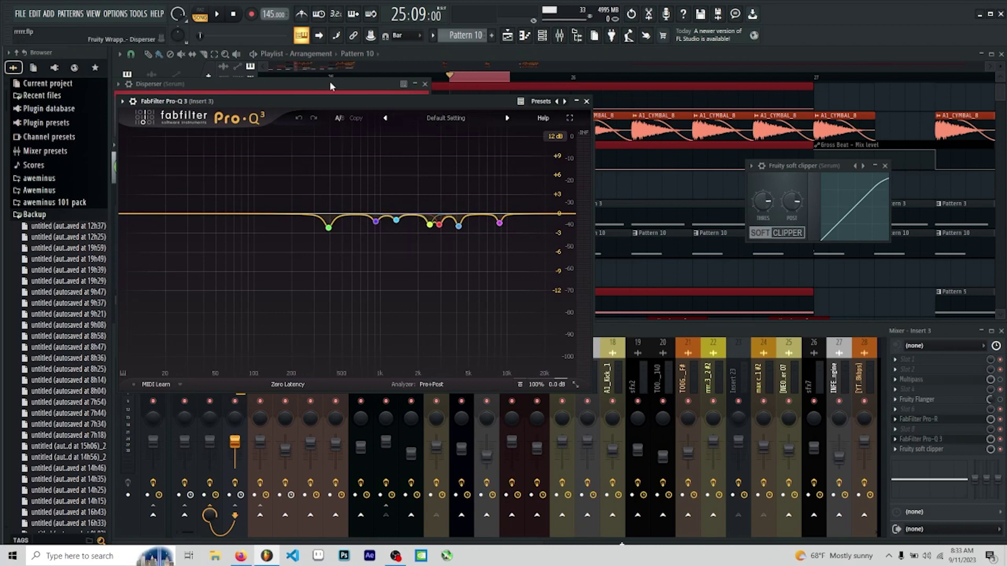
key(space)
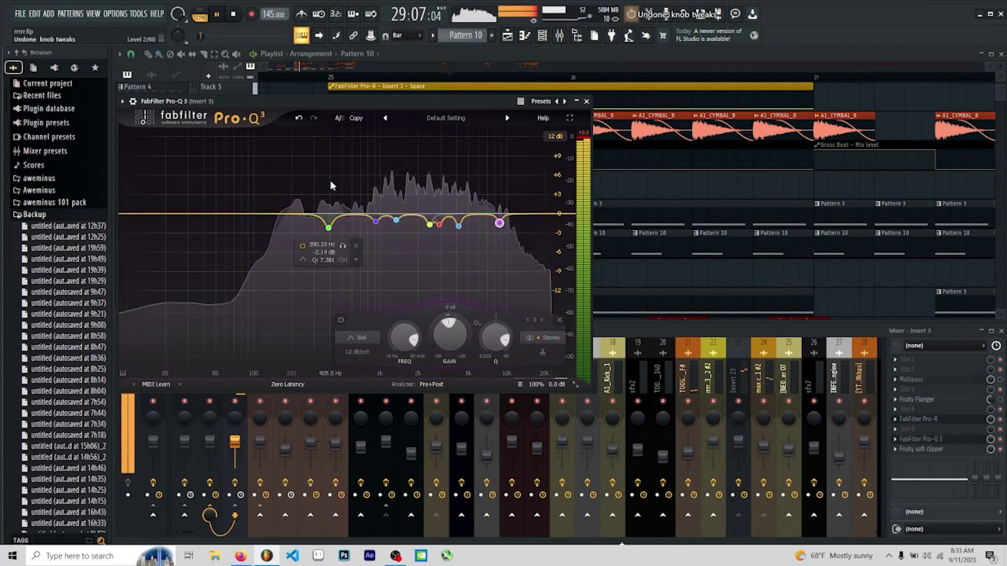
- Play the selected playlist loop from bar 25 with mixer insert Serum #2 selected, and stop playback
key(space)
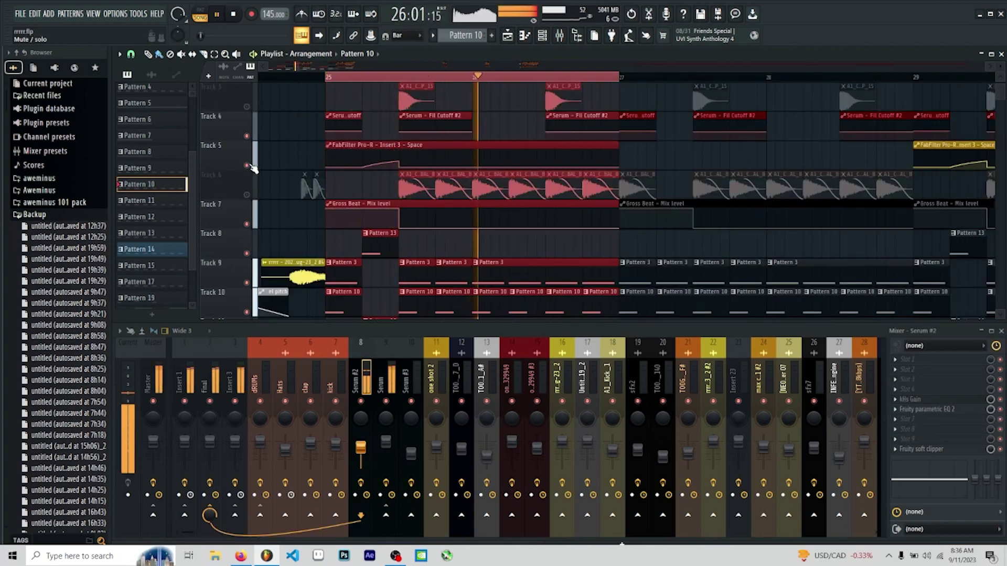
key(space)
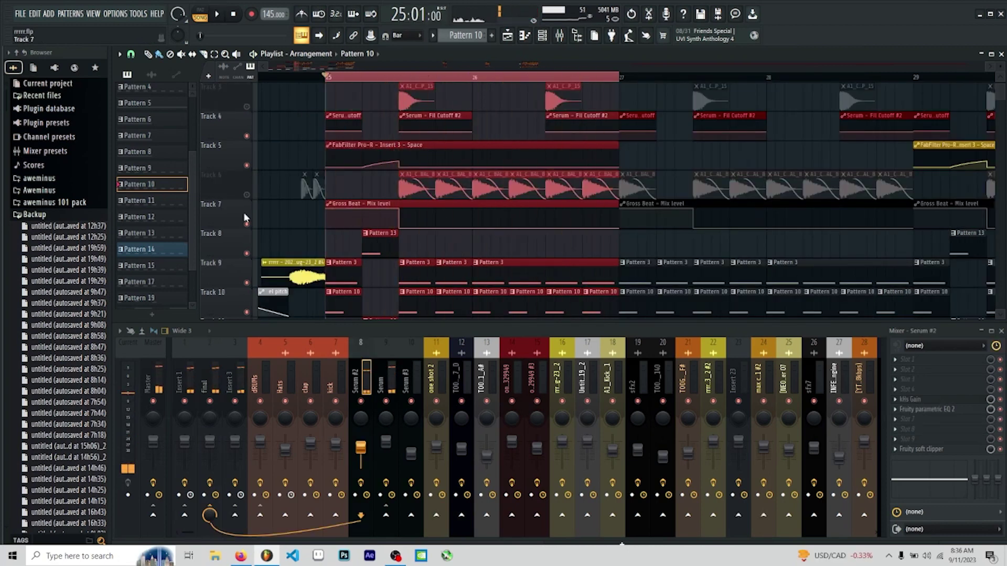
scroll(420, 198, down, 1)
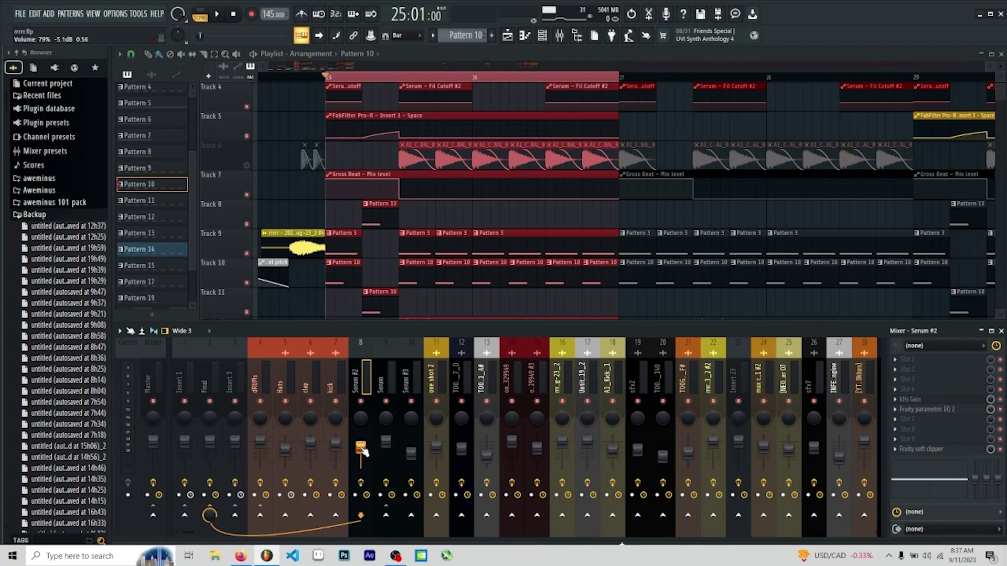
- Show kHs Gain on the Serum #2 insert and audition the loop, muting Track 10 during playback
click(957, 401)
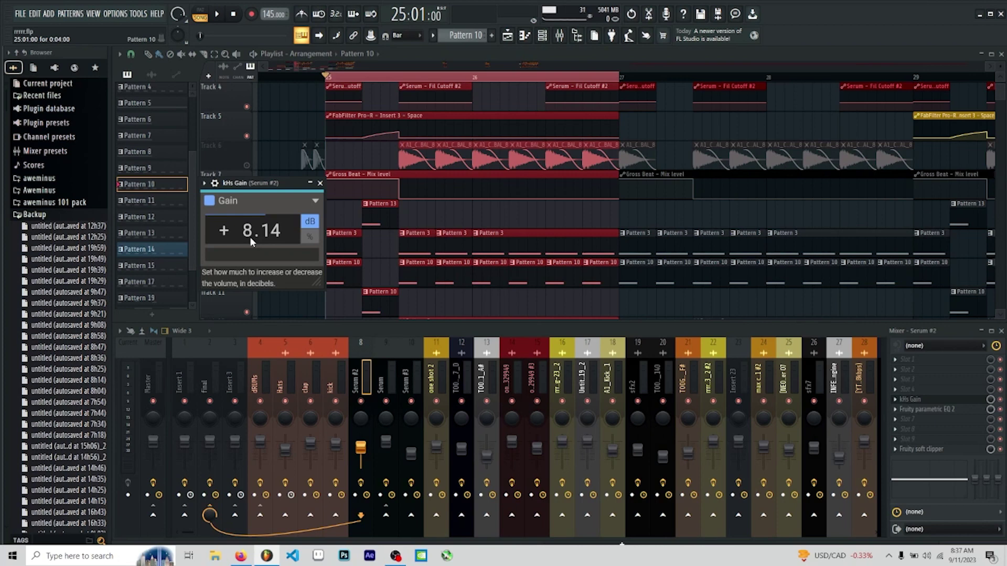
key(space)
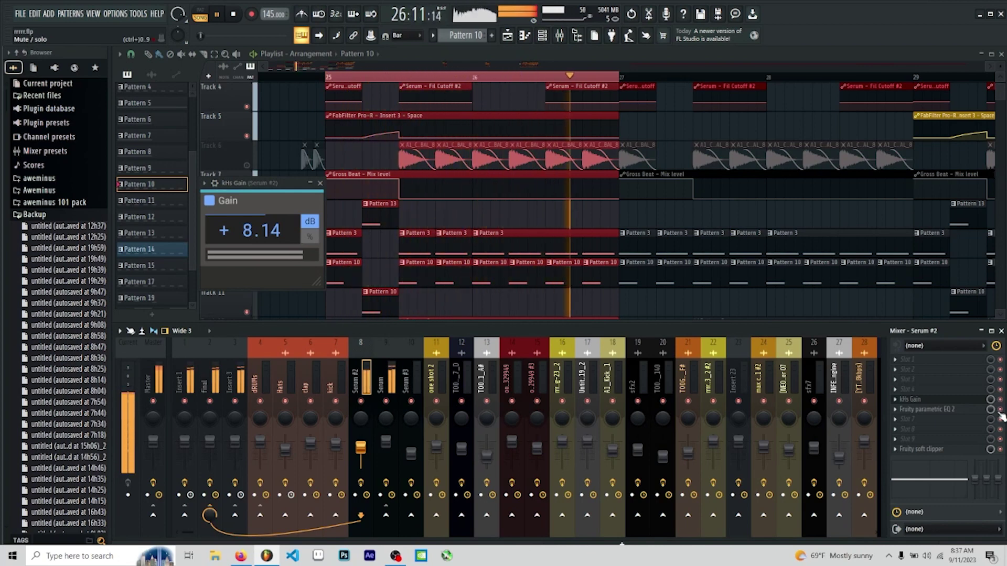
drag(253, 184, 137, 149)
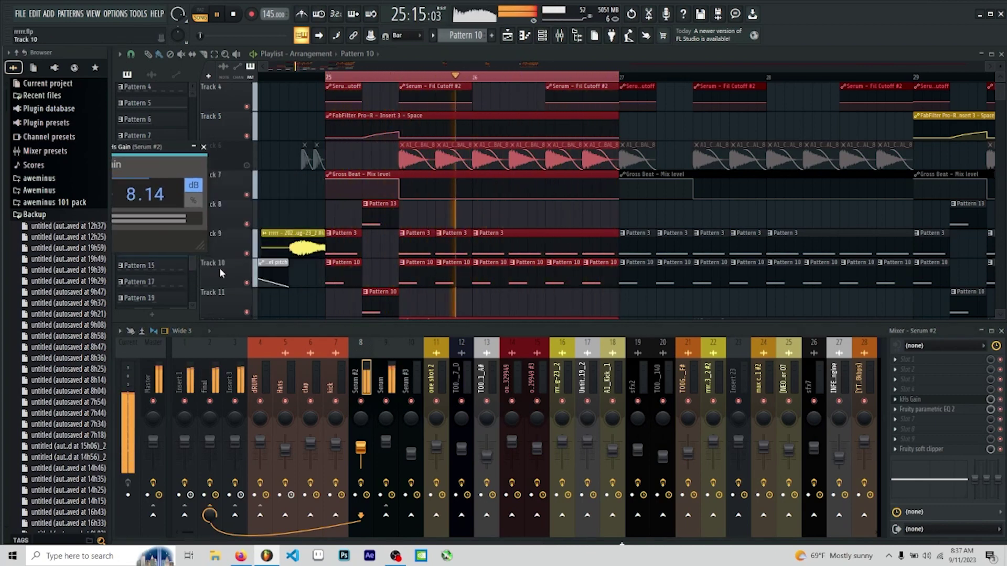
click(246, 283)
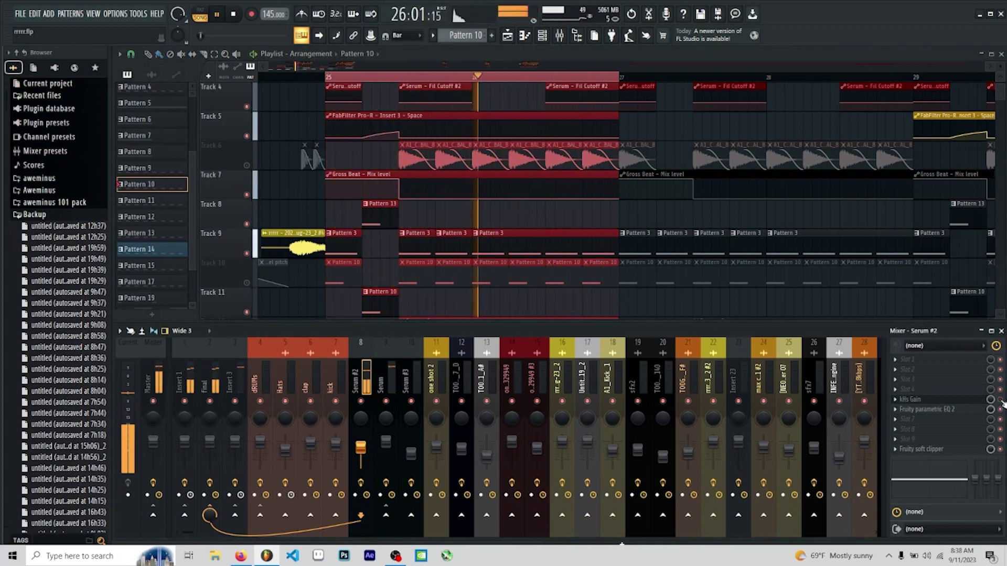
key(space)
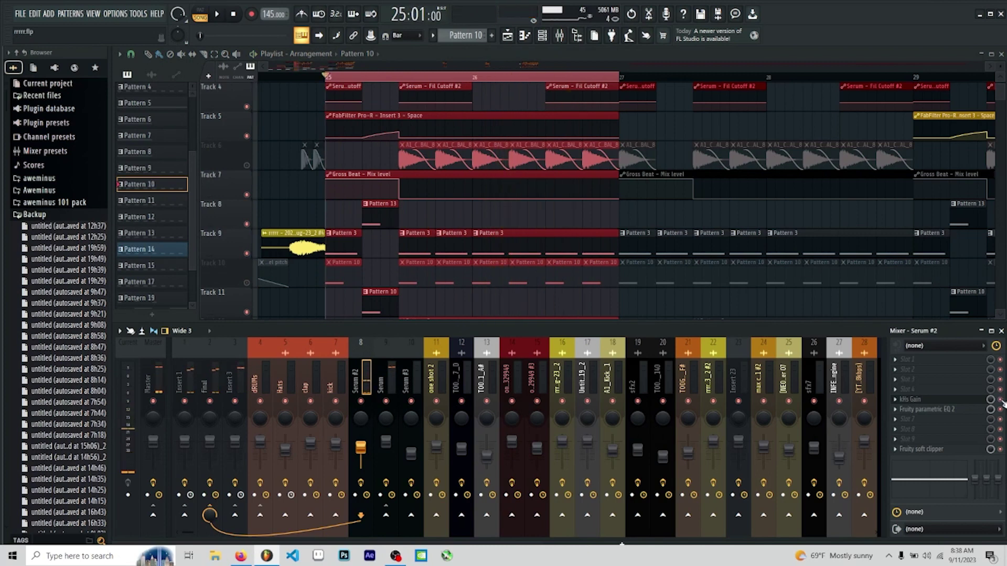
- Bring up Serum #2's kHs Gain again to review its gain amount, and close it
click(959, 401)
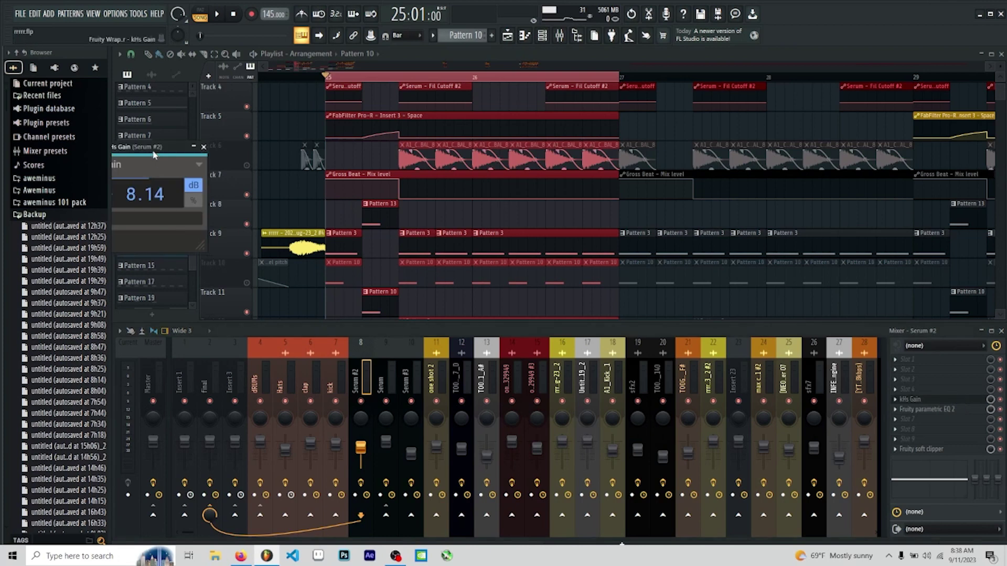
drag(155, 147, 412, 134)
click(461, 135)
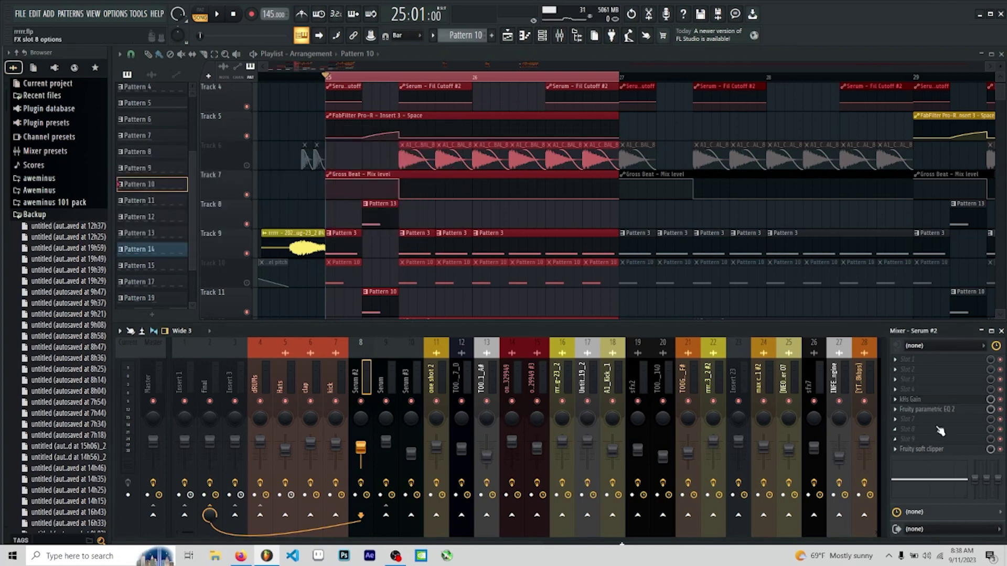
- Inspect Serum #2's Fruity parametric EQ 2 while playing the loop, and bring up the insert's Fruity soft clipper
click(941, 409)
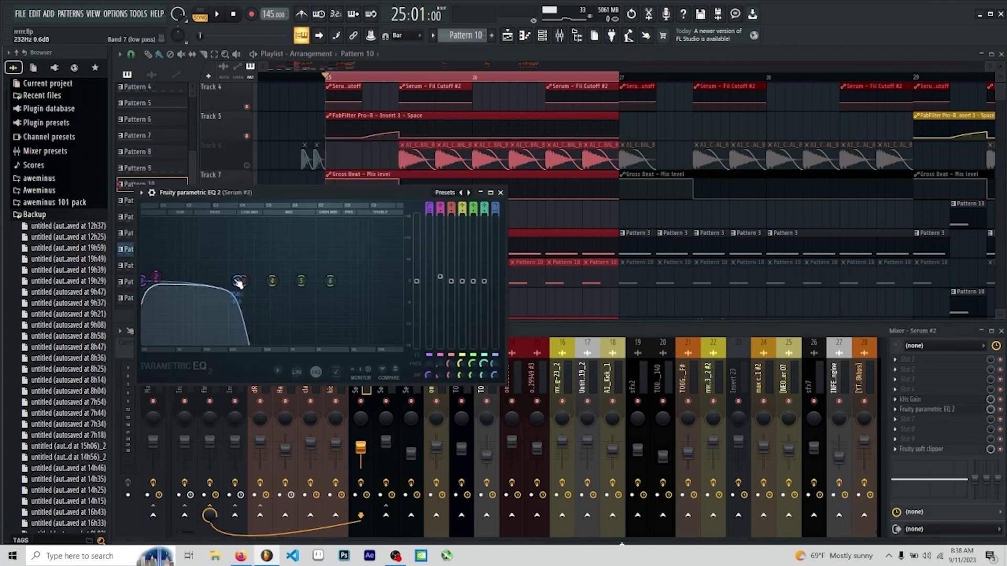
drag(299, 198, 688, 164)
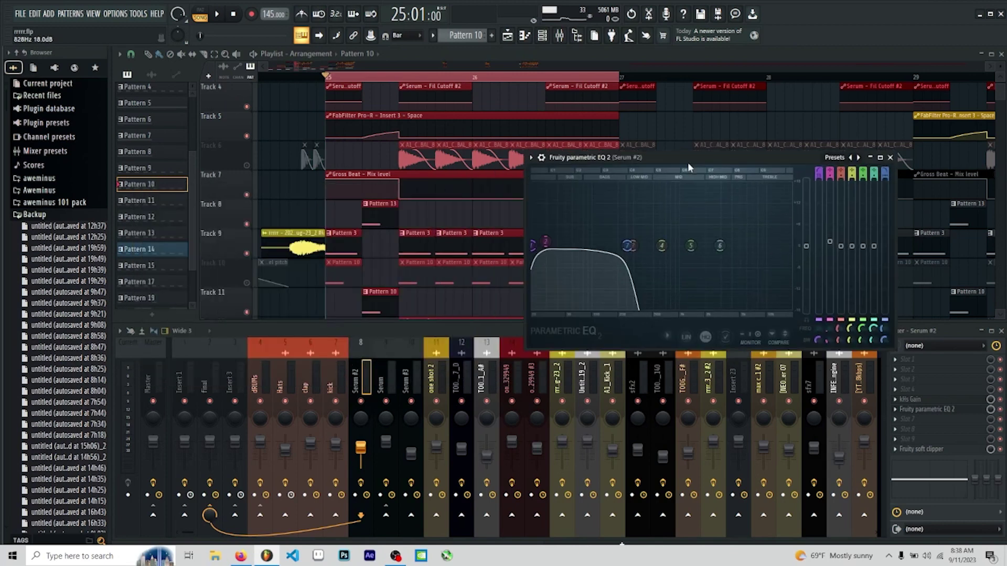
key(space)
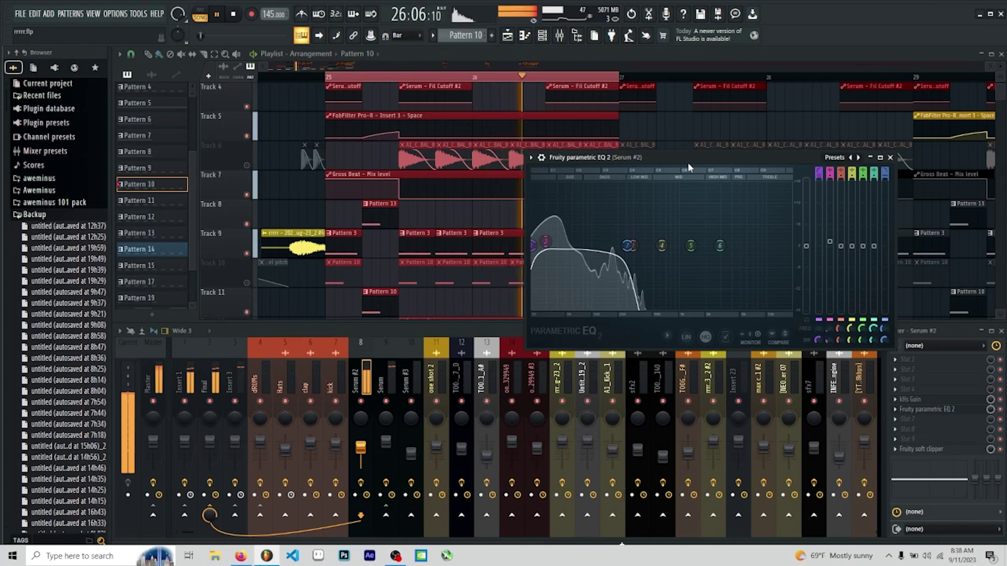
key(space)
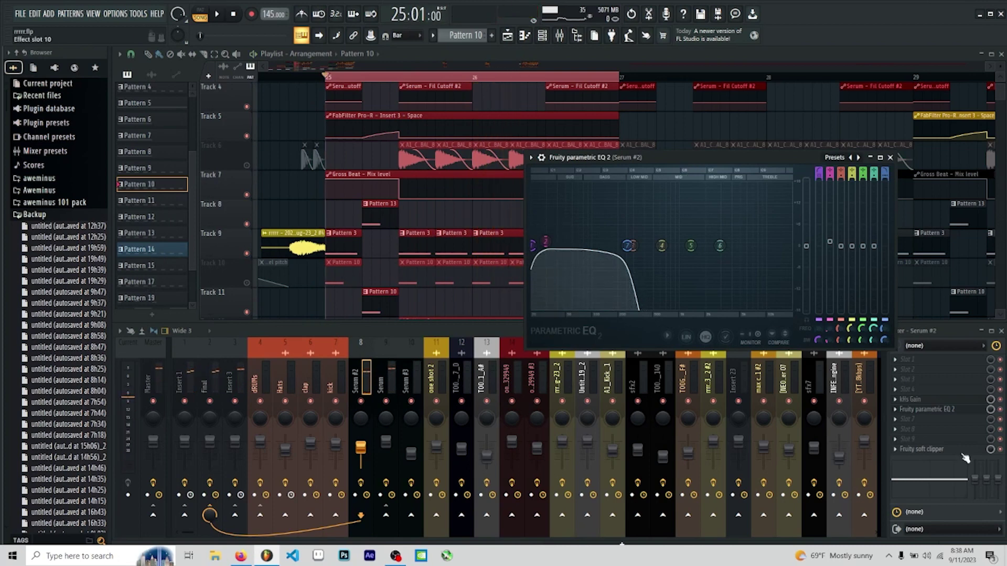
click(960, 450)
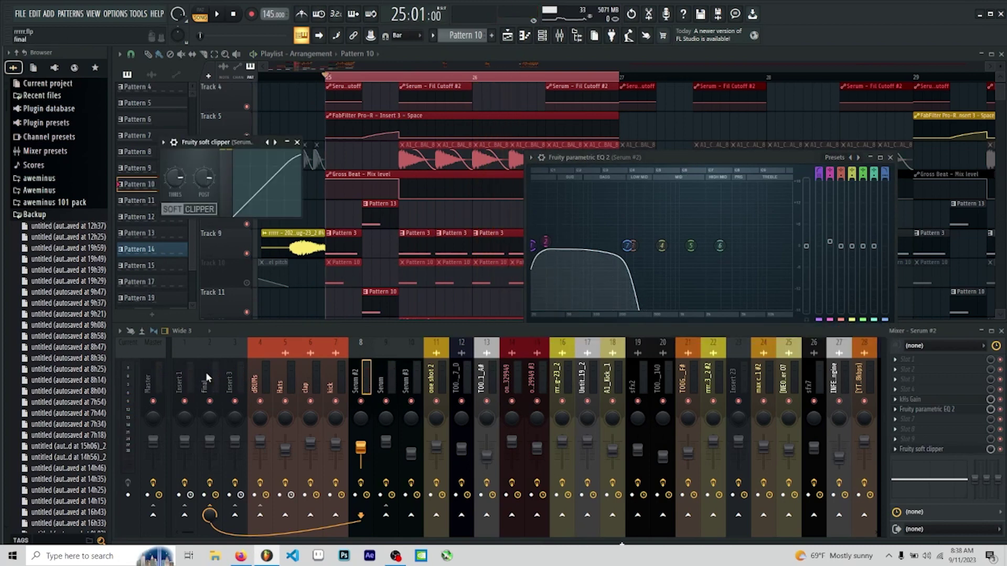
- Compare the routing and effects chains of the Serum, Insert 3, final and Serum #2 mixer inserts, ending on final
click(382, 378)
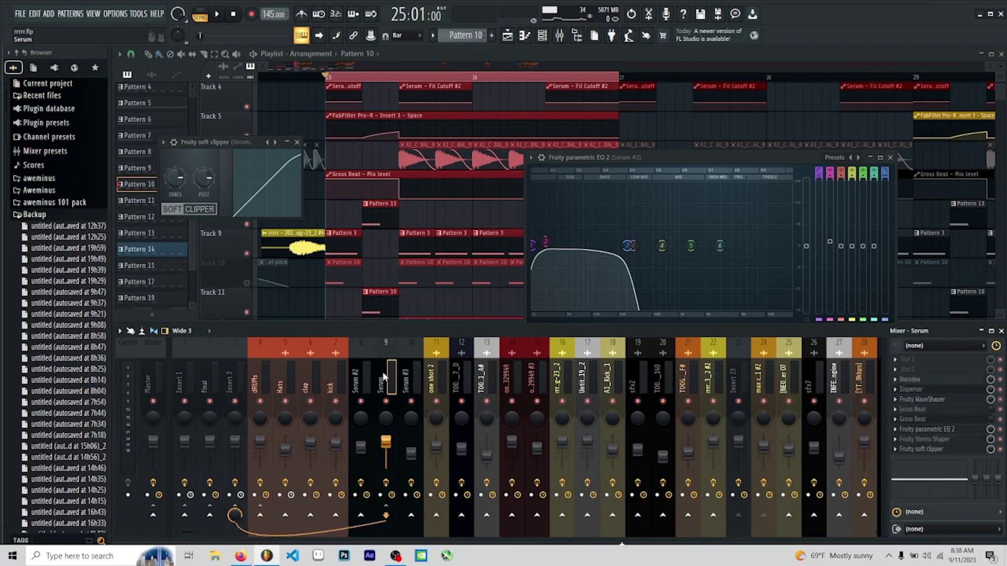
click(233, 373)
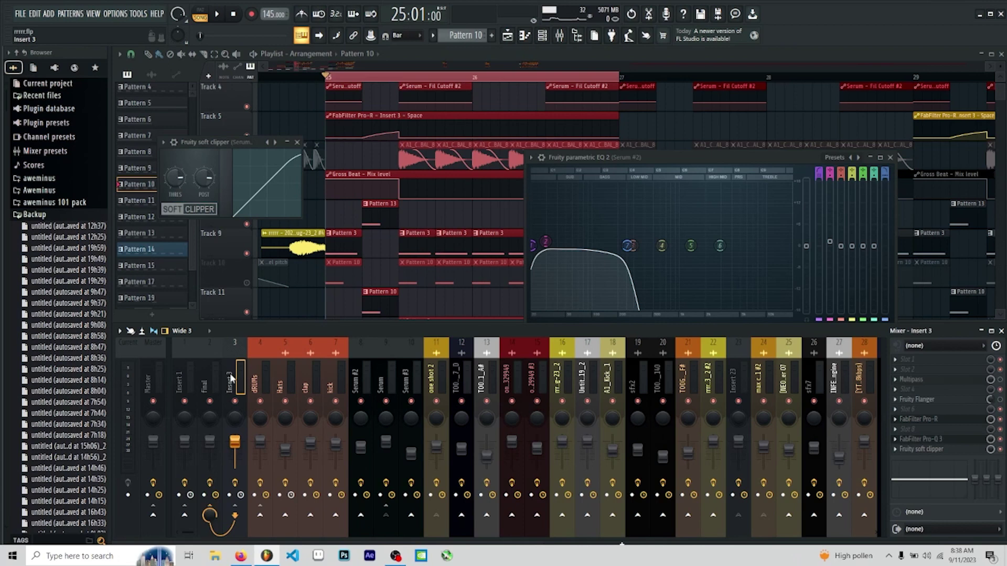
click(207, 351)
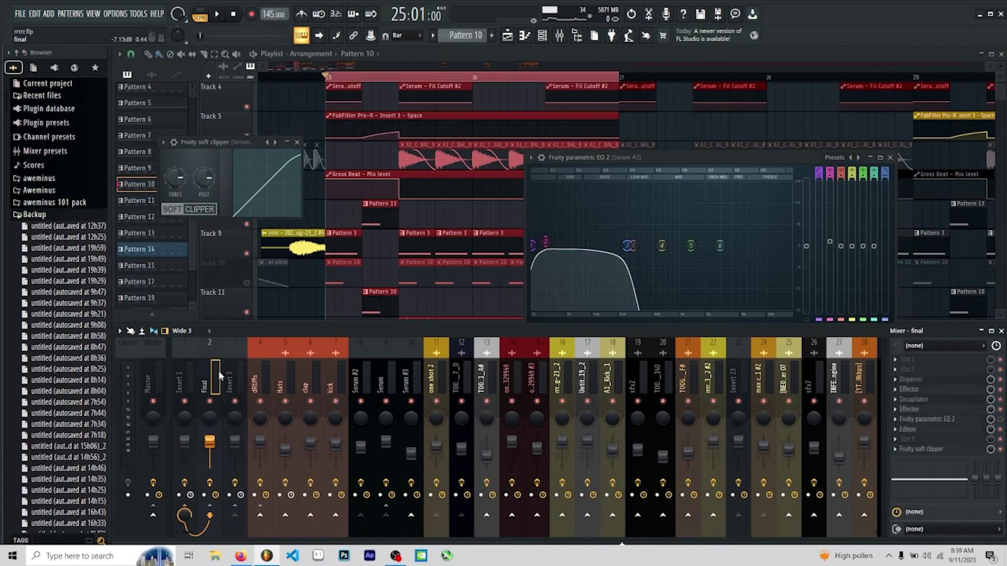
click(357, 373)
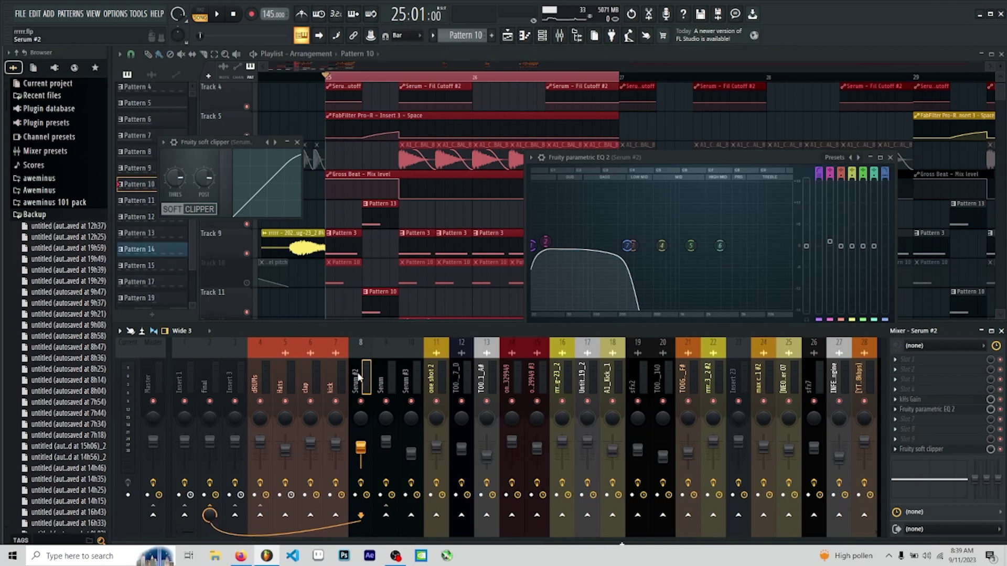
click(210, 376)
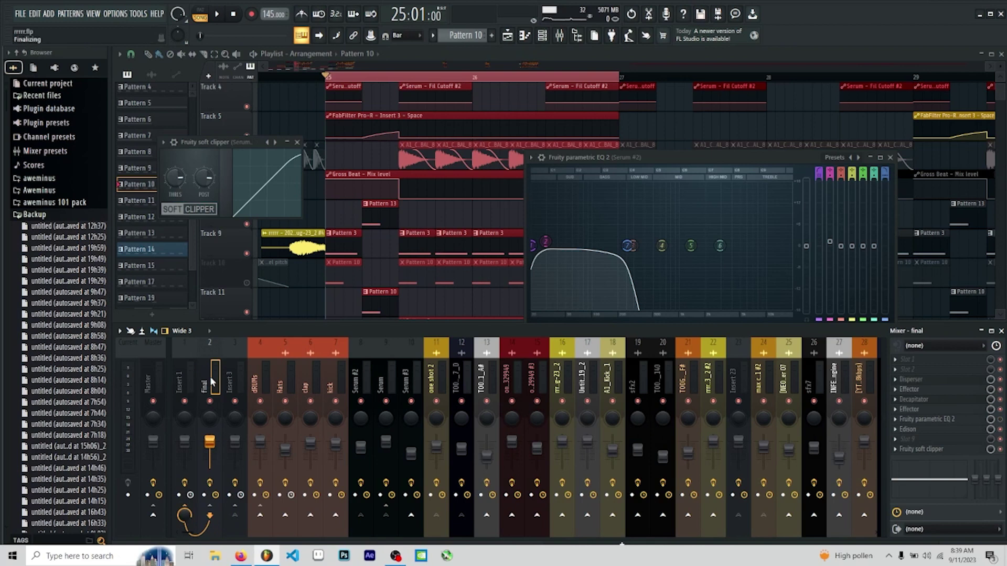
- Review the Effector, Decapitator and Disperser plugins on the final insert, and close them
click(931, 391)
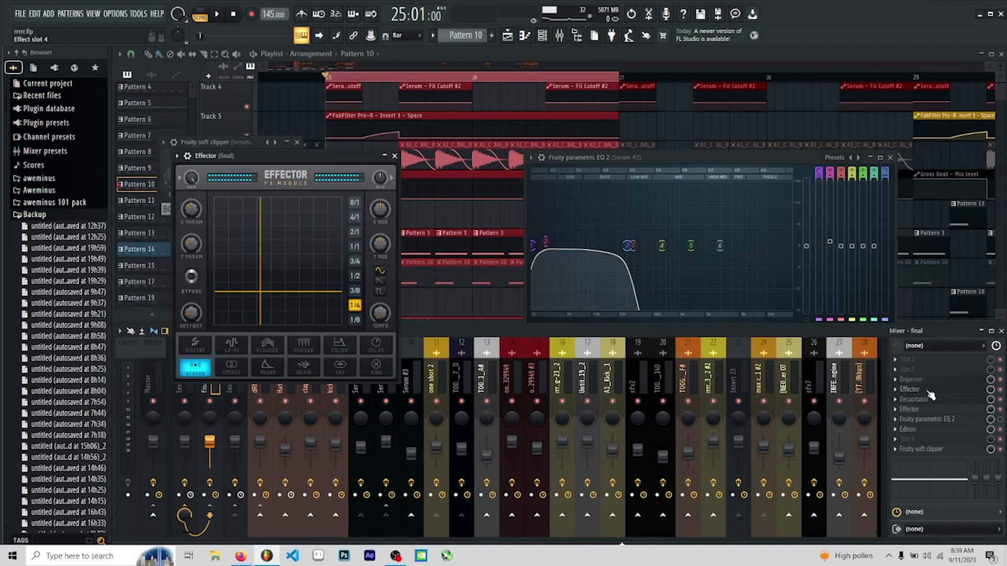
click(395, 156)
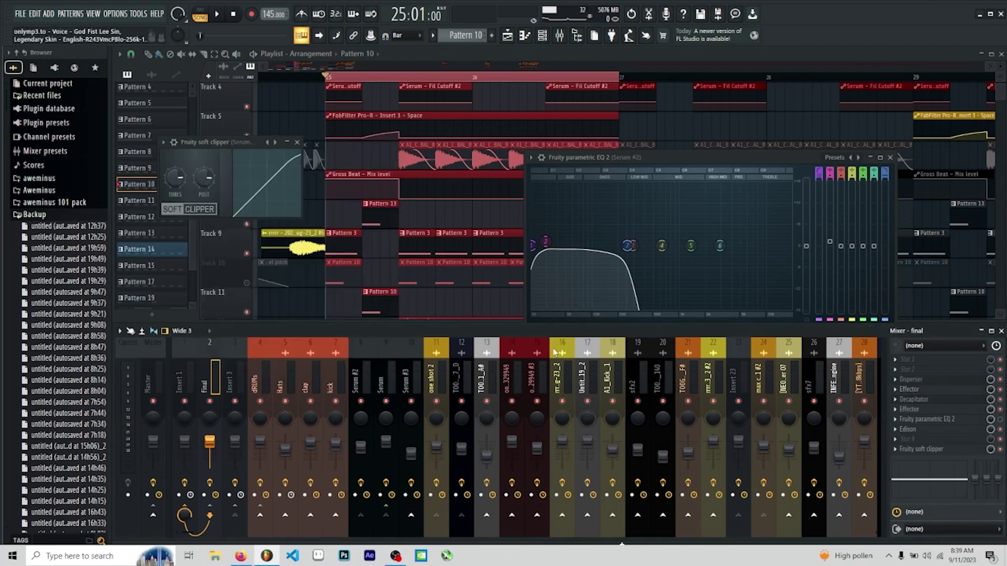
click(925, 403)
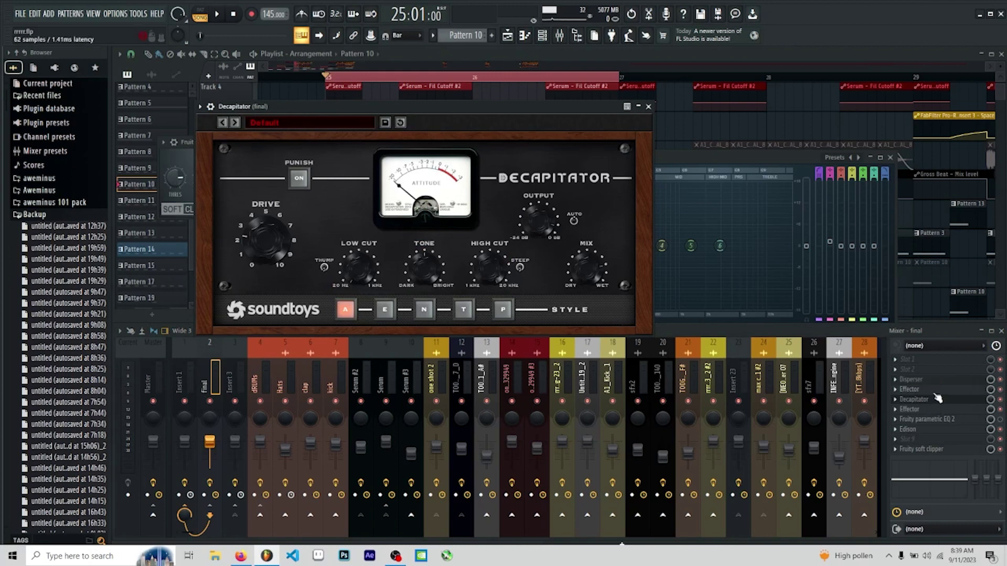
click(936, 383)
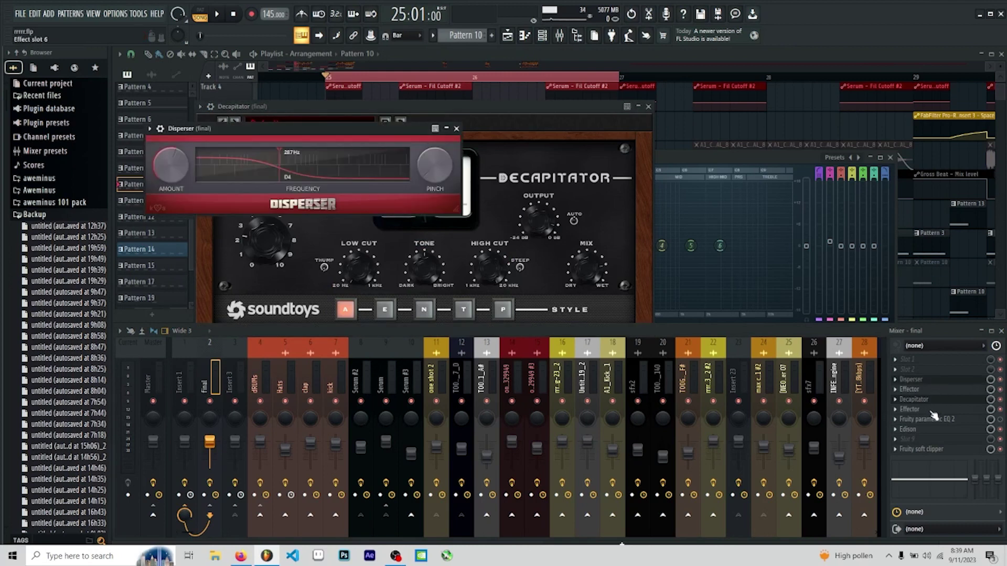
click(935, 401)
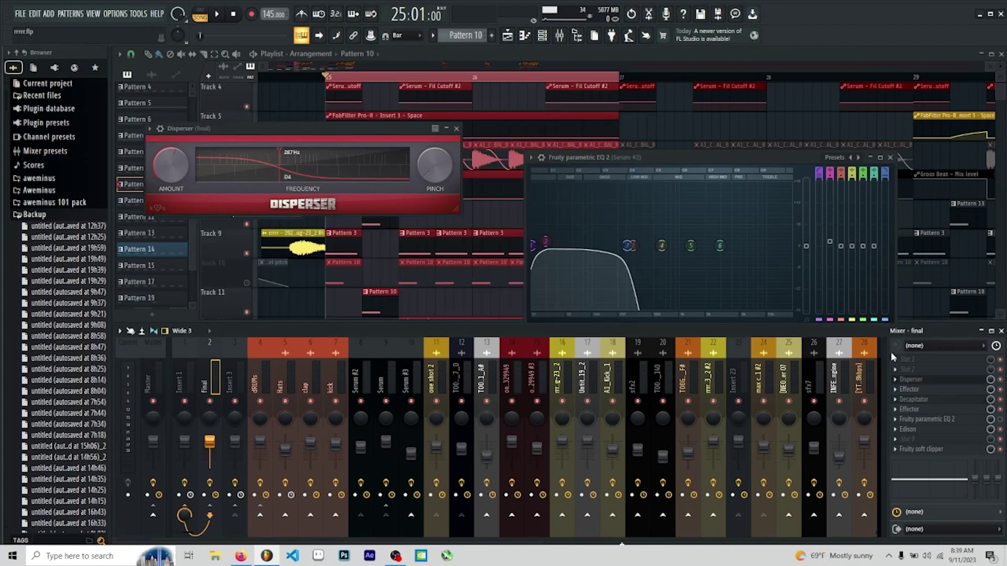
click(926, 404)
click(649, 105)
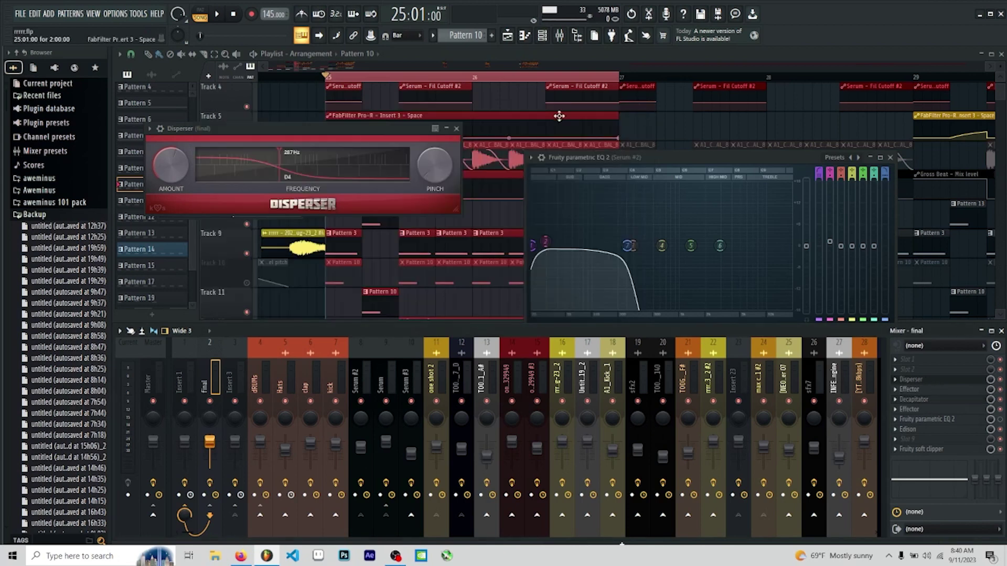
click(456, 128)
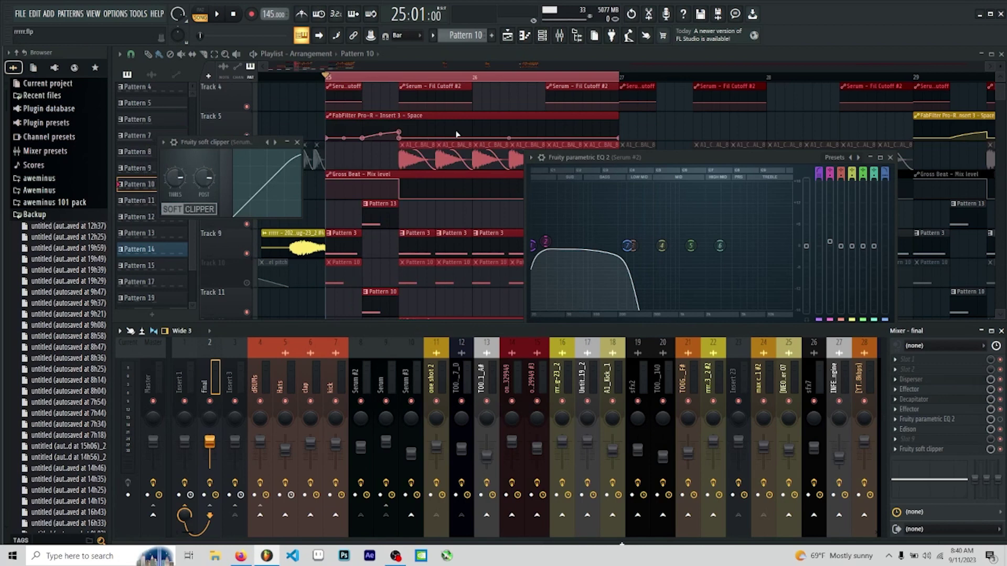
- Unmute Track 10 and audition the loop while switching the final insert's Disperser and Decapitator off for comparison
click(329, 83)
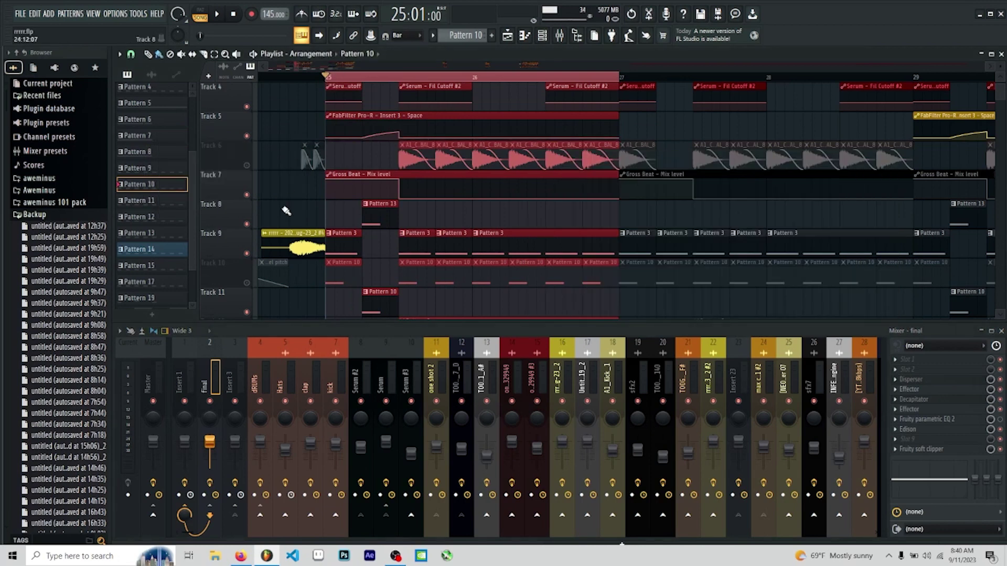
click(246, 283)
key(space)
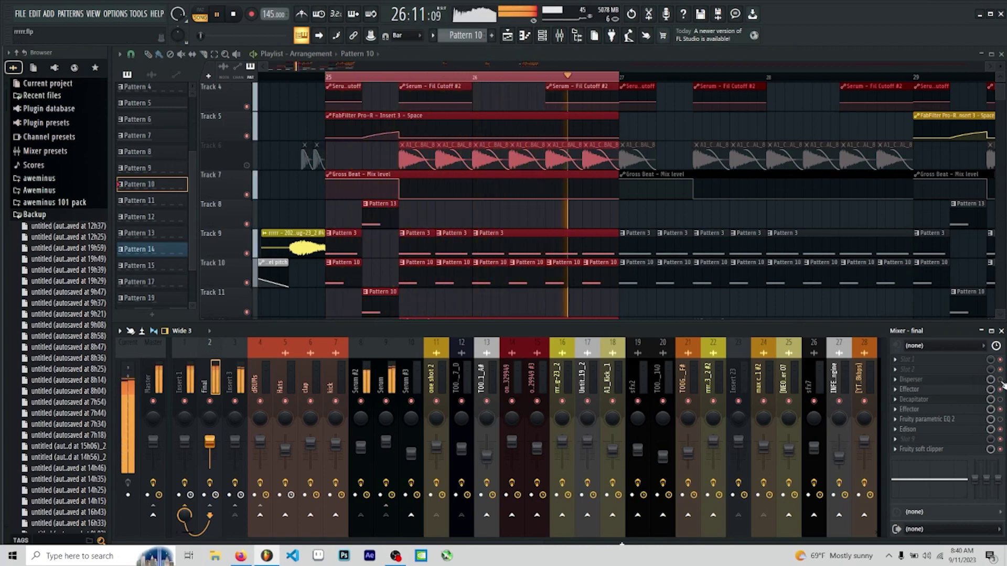
key(space)
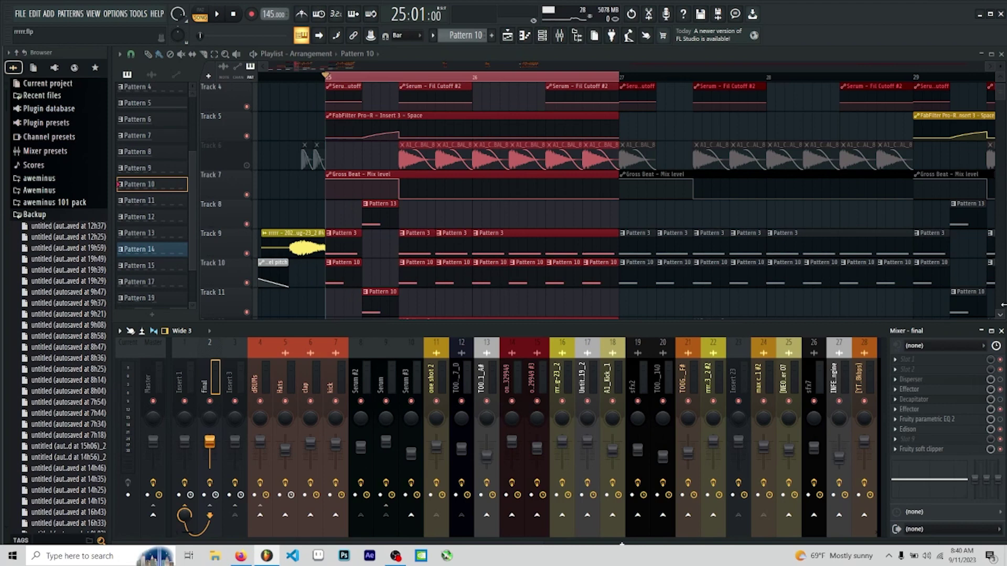
- Bring up Disperser on the final insert and play the loop to hear its effect on the bass
click(944, 381)
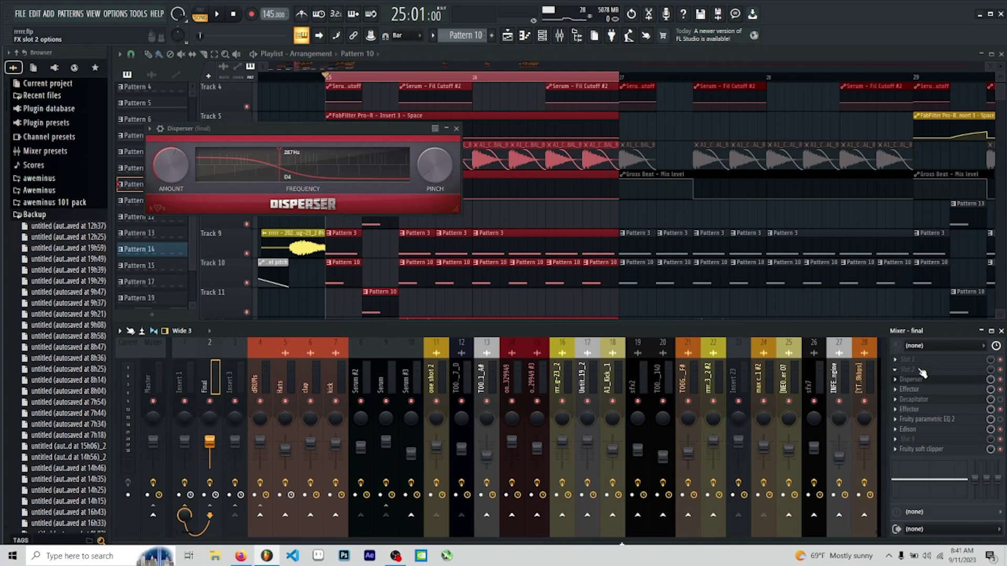
key(space)
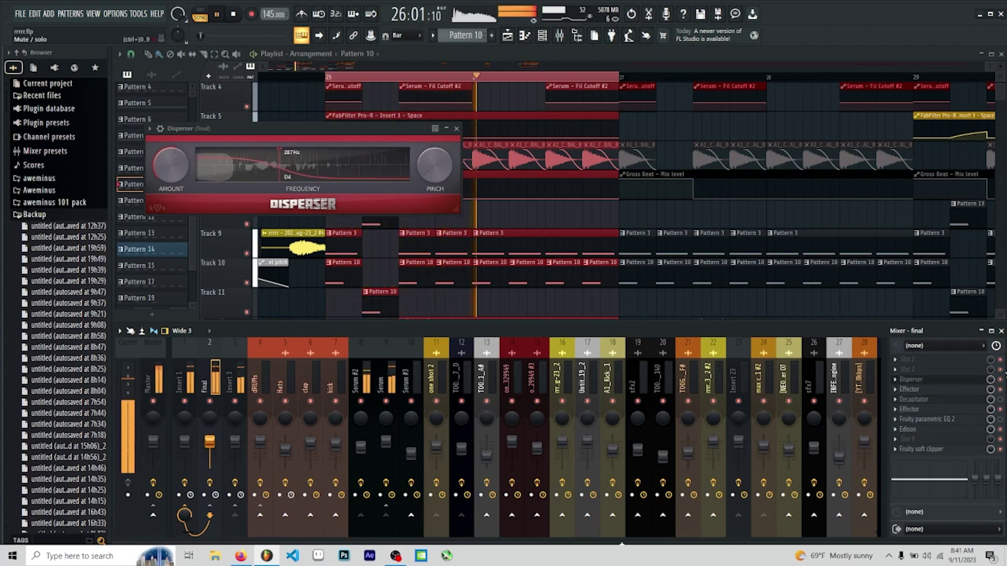
key(space)
key(space)
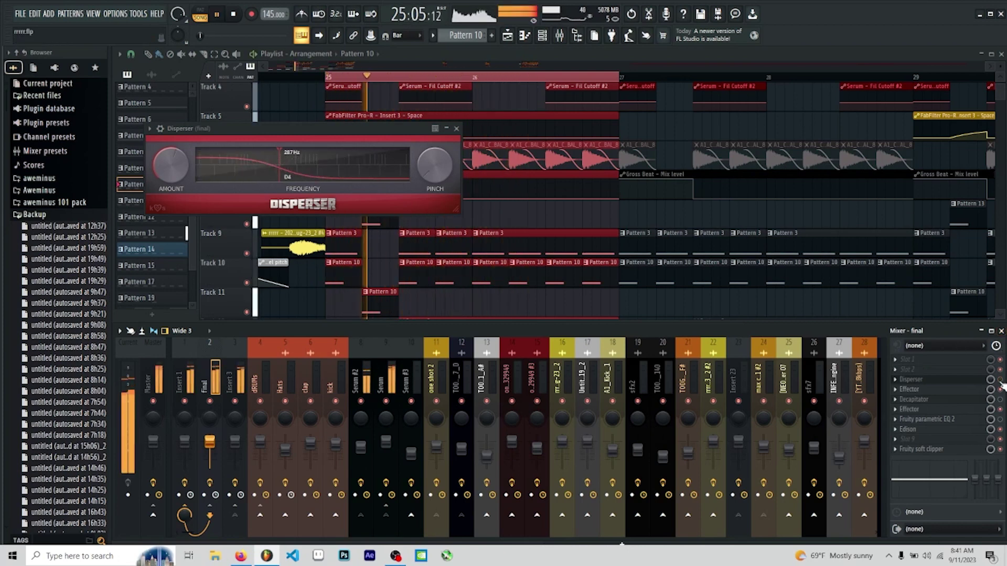
key(space)
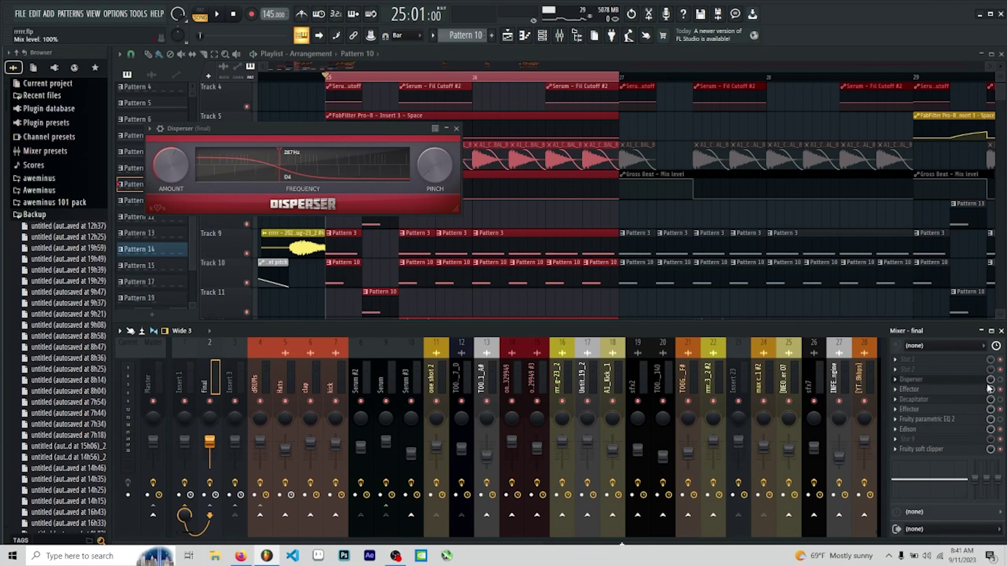
- Check the Decapitator settings on the final insert, moving its window aside, and close it
click(913, 399)
drag(753, 54, 242, 73)
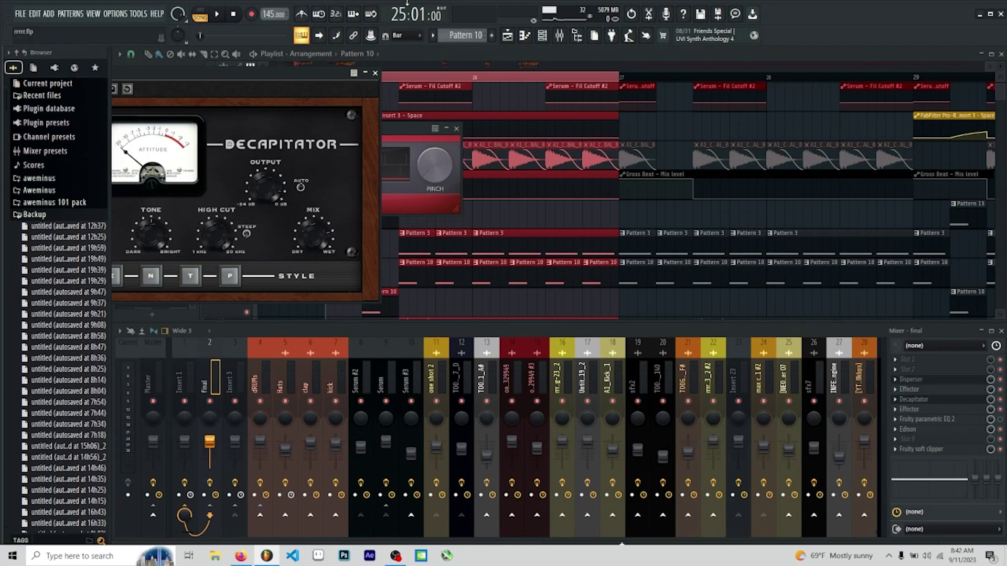
click(375, 73)
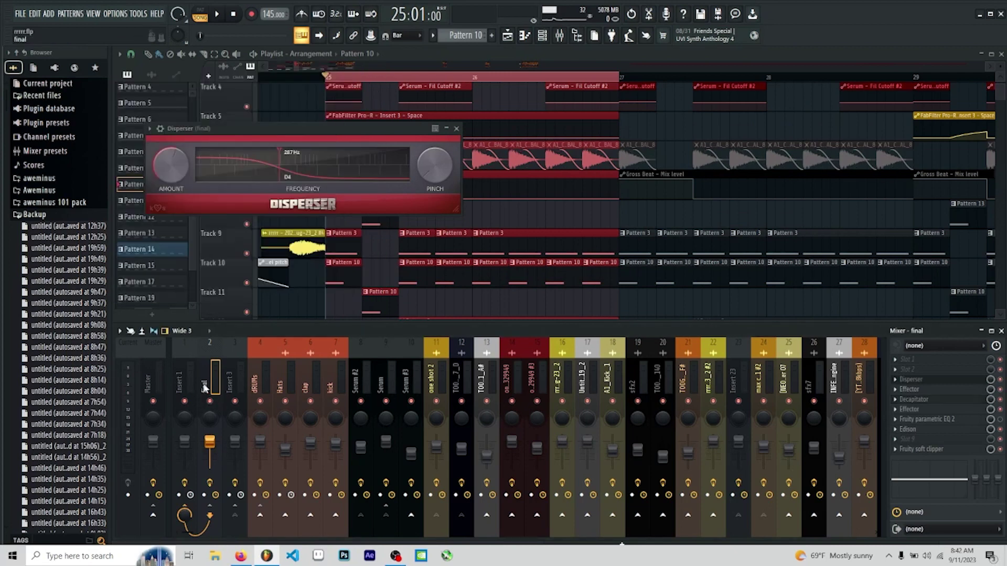
- Select the Master track, review its Fruity parametric EQ 2 curve, and close the EQ
click(155, 379)
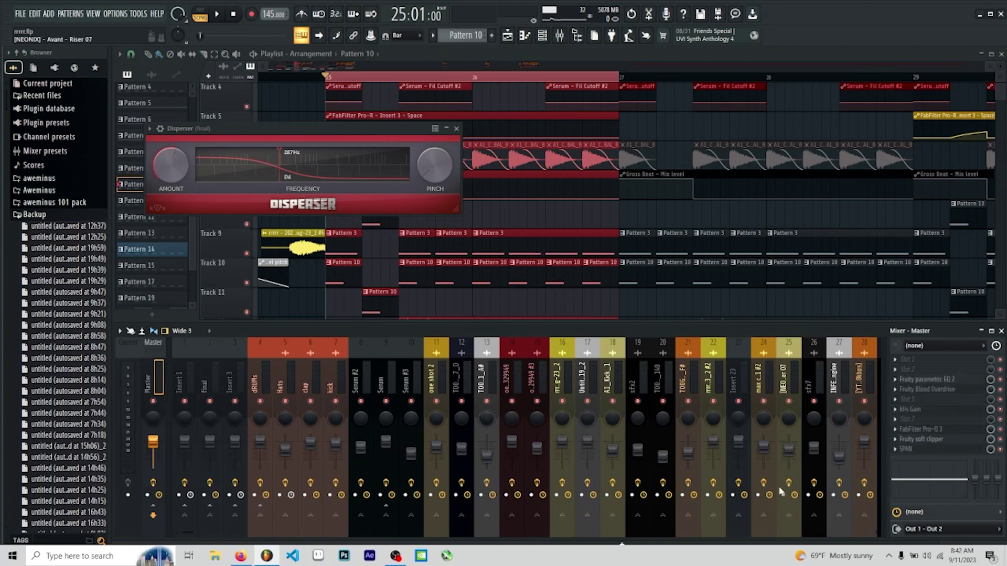
click(943, 381)
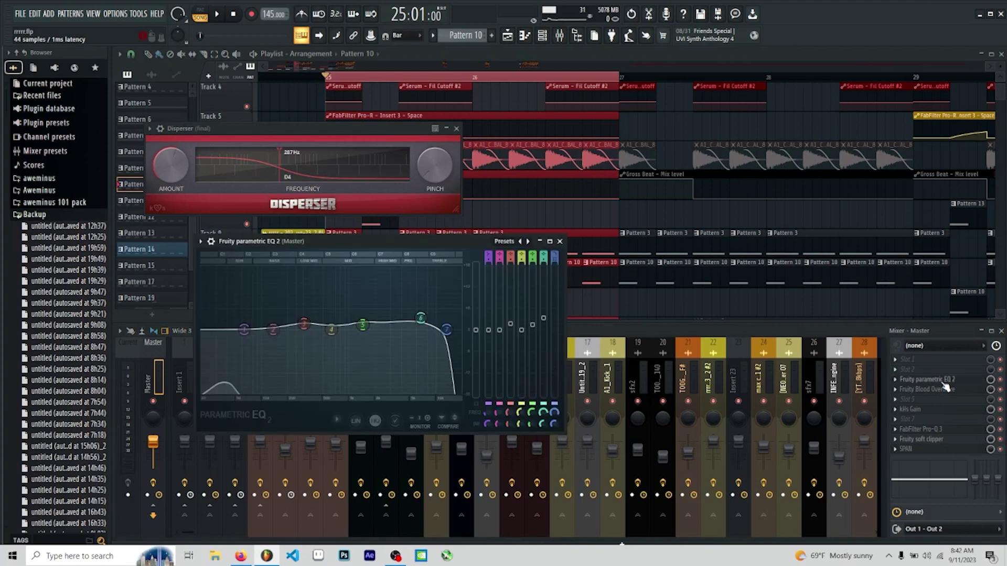
click(559, 241)
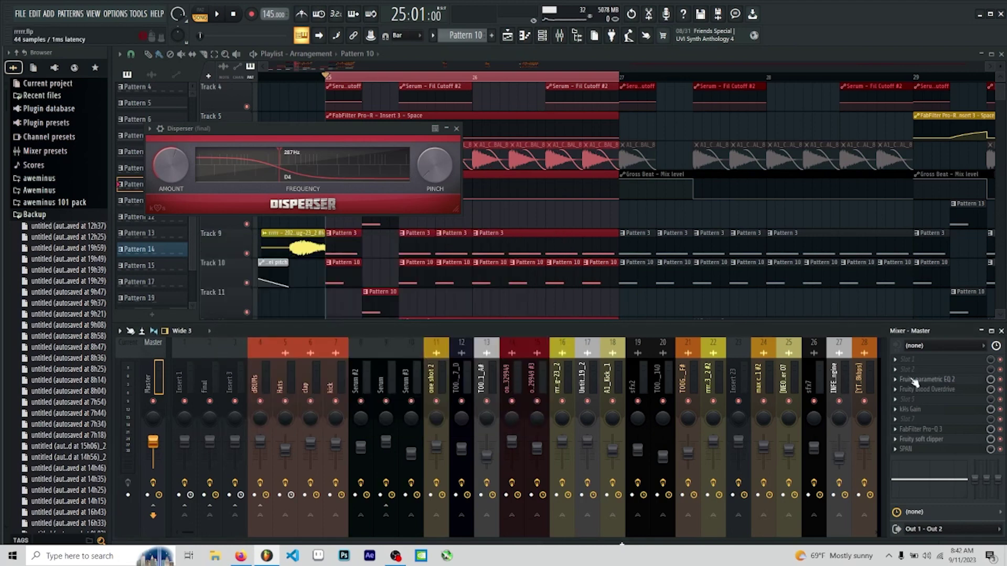
- Show Fruity Blood Overdrive on the Master and audition the loop, bypassing the effect during playback
click(925, 390)
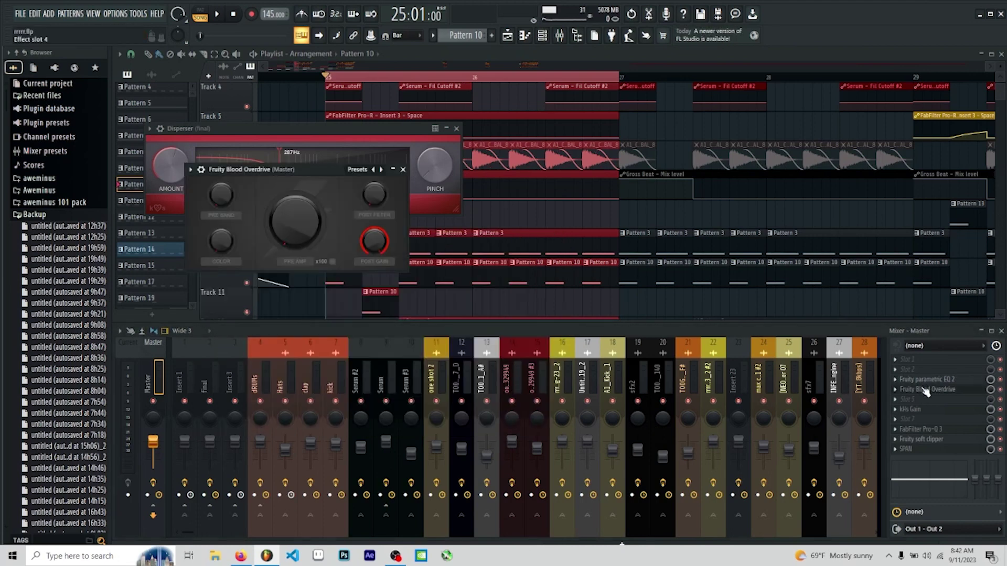
key(space)
drag(236, 129, 236, 303)
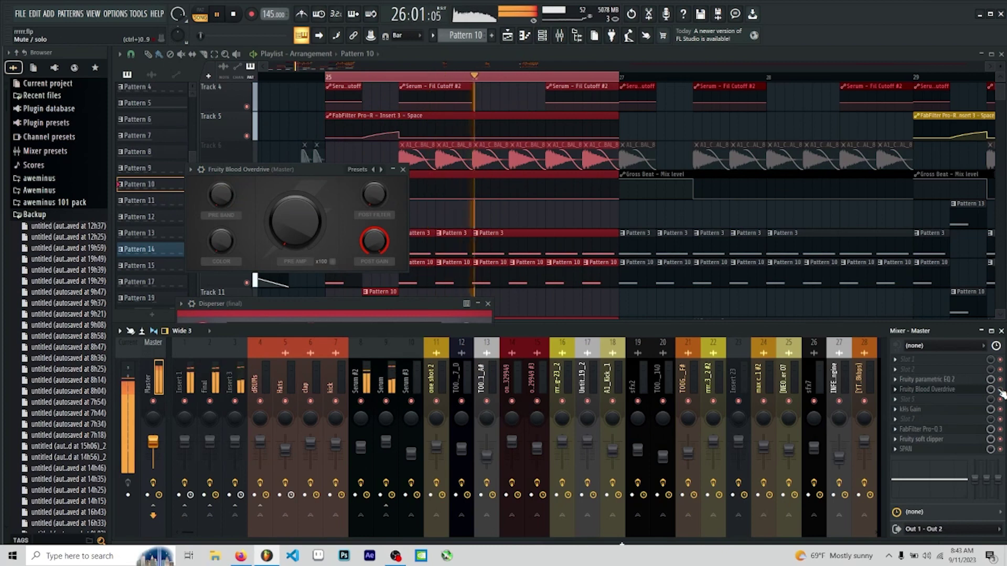
key(space)
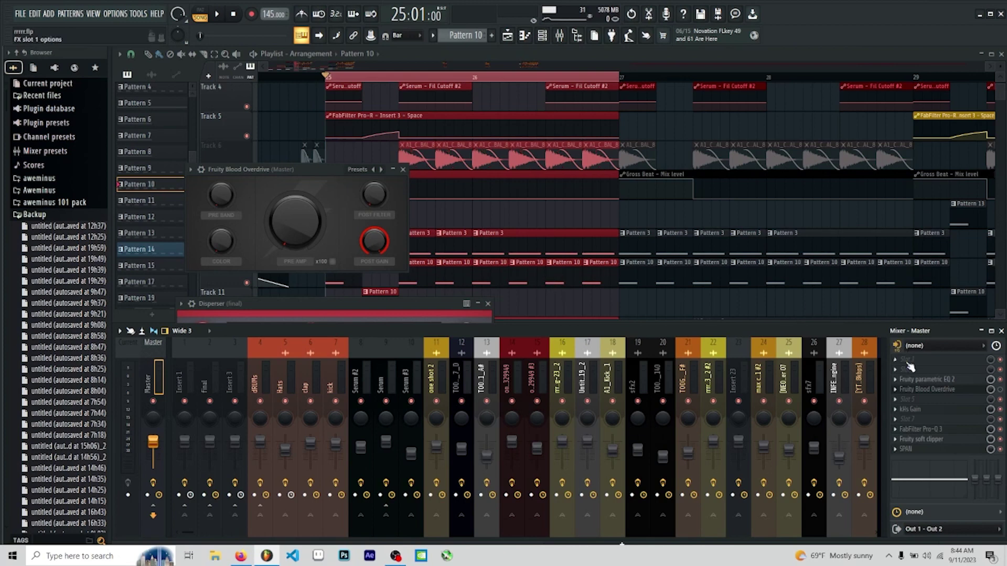
- Review the gain amount in the Master's kHs Gain, separating the plugin windows and closing Fruity Blood Overdrive
click(930, 410)
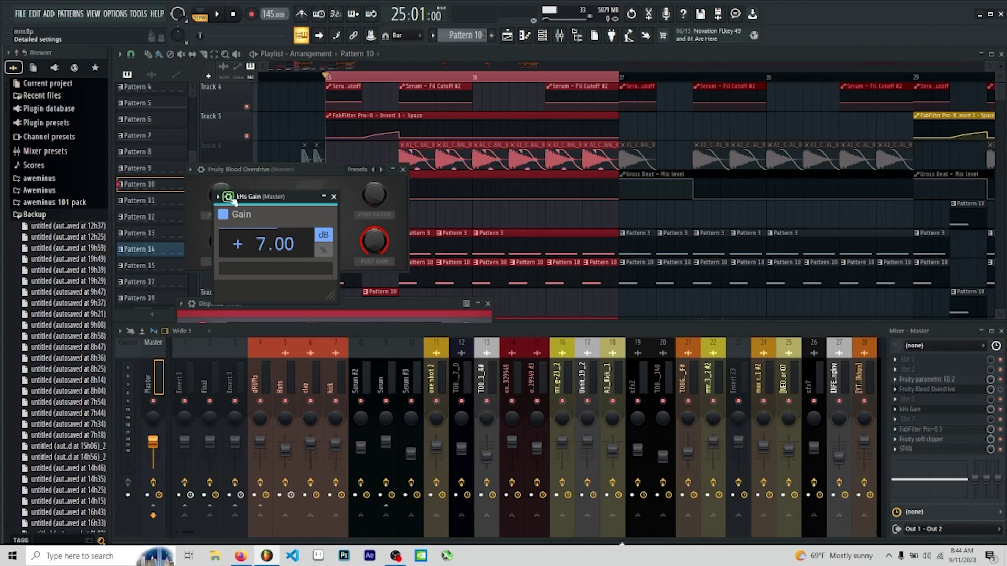
drag(231, 197, 395, 144)
drag(252, 169, 179, 217)
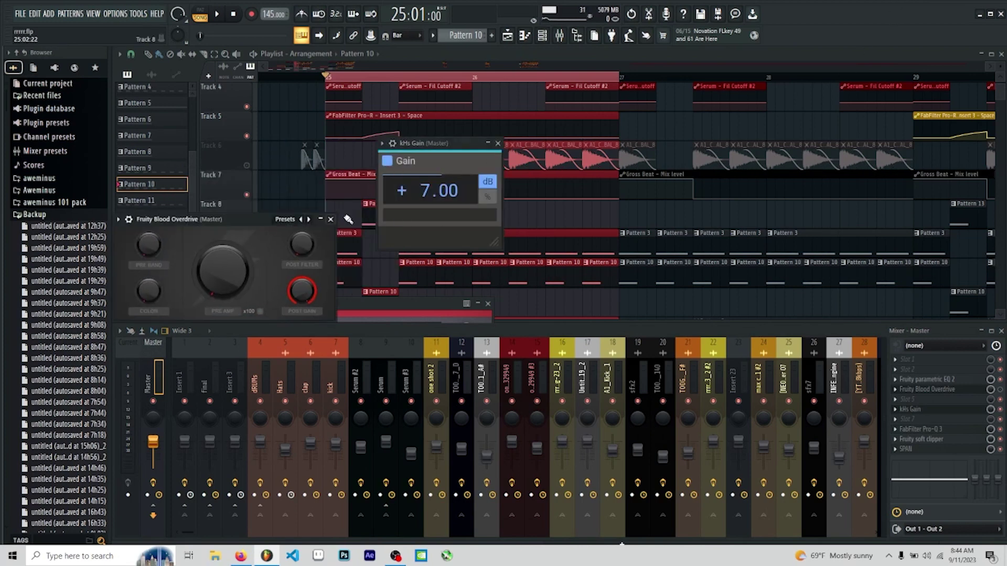
click(333, 218)
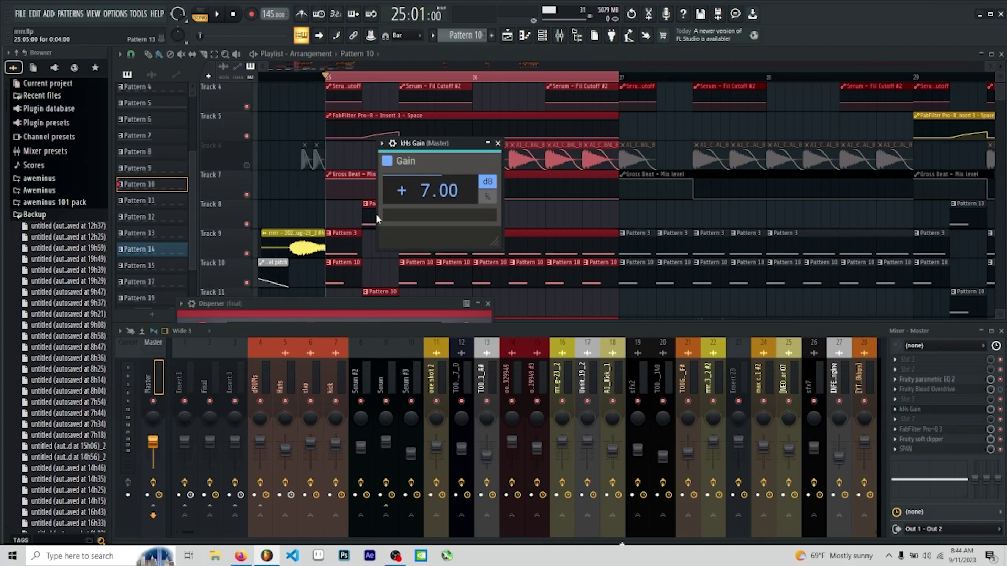
- Inspect the low cut in the Master's FabFilter Pro-Q 3 and view the Fruity soft clipper beside it in the chain
click(951, 430)
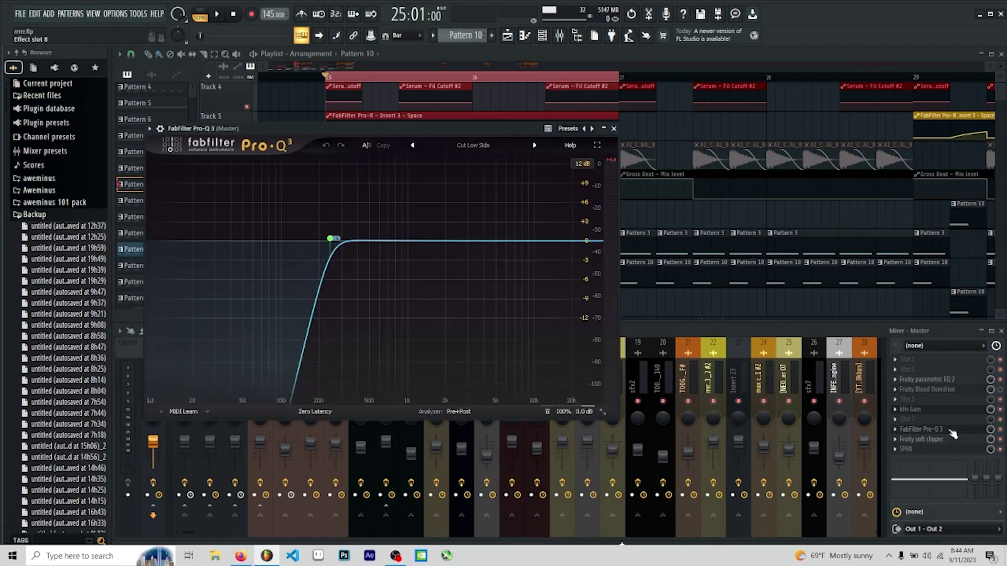
click(952, 434)
click(941, 444)
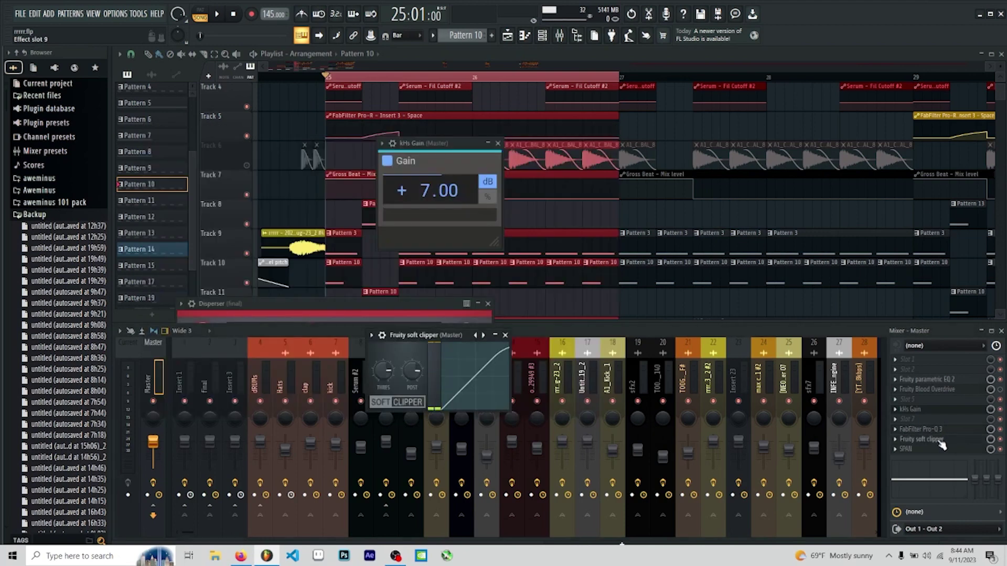
click(938, 430)
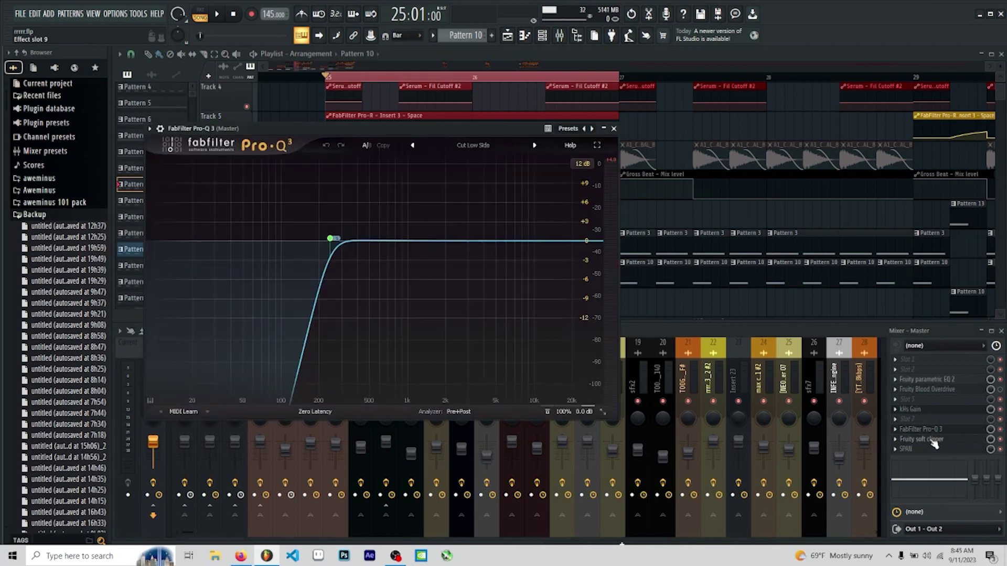